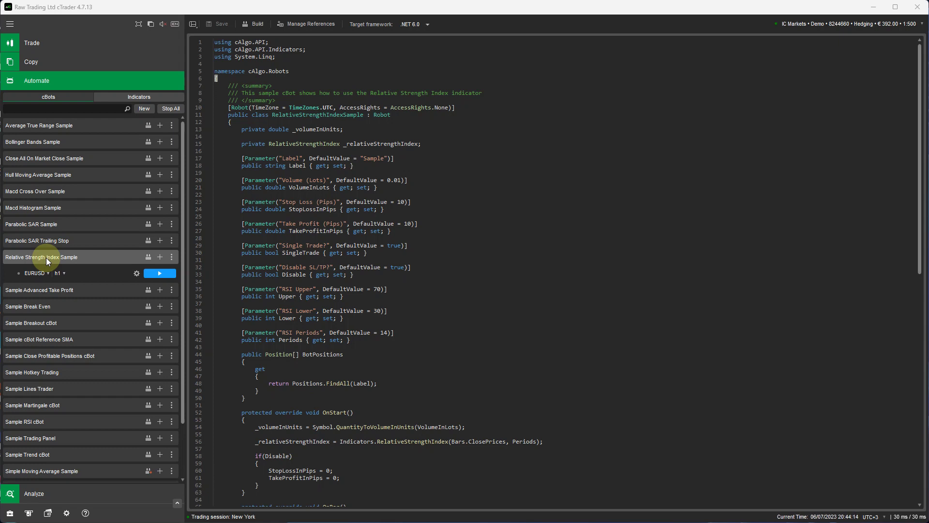
# Step: Open the EURUSD h1 instance of the Relative Strength Index Sample cBot and enlarge its chart area
pyautogui.click(77, 272)
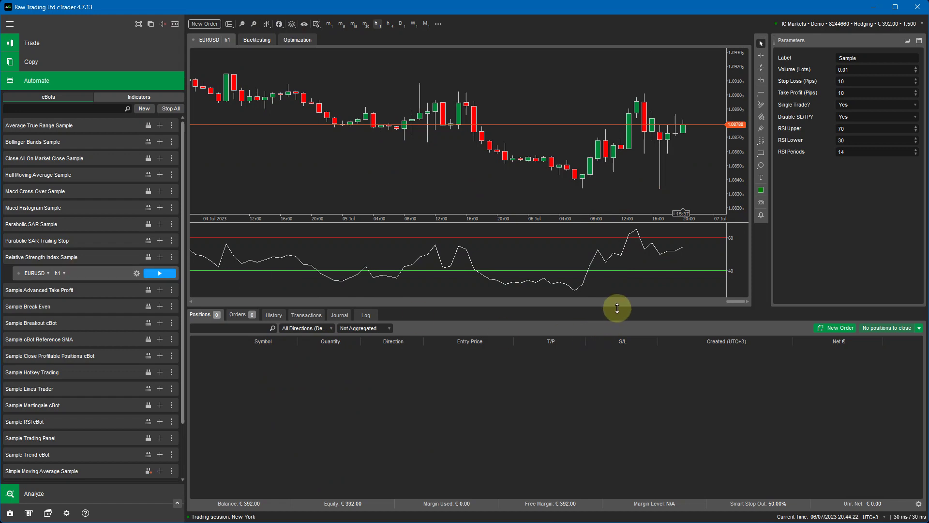
pyautogui.moveTo(616, 305); pyautogui.dragTo(587, 377)
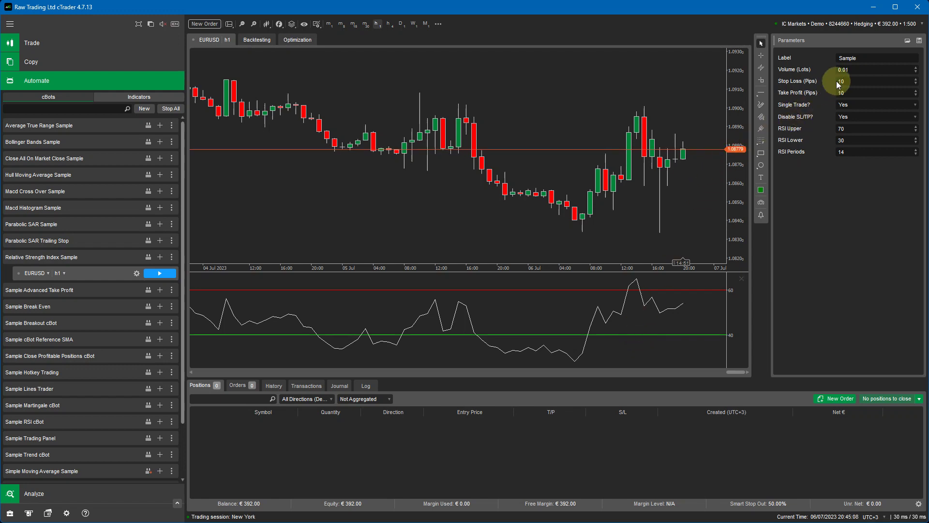
# Step: Examine the cBot instance's parameters, including the label, the Disable SL/TP options and the RSI upper, lower and periods values
pyautogui.moveTo(865, 58); pyautogui.dragTo(834, 60)
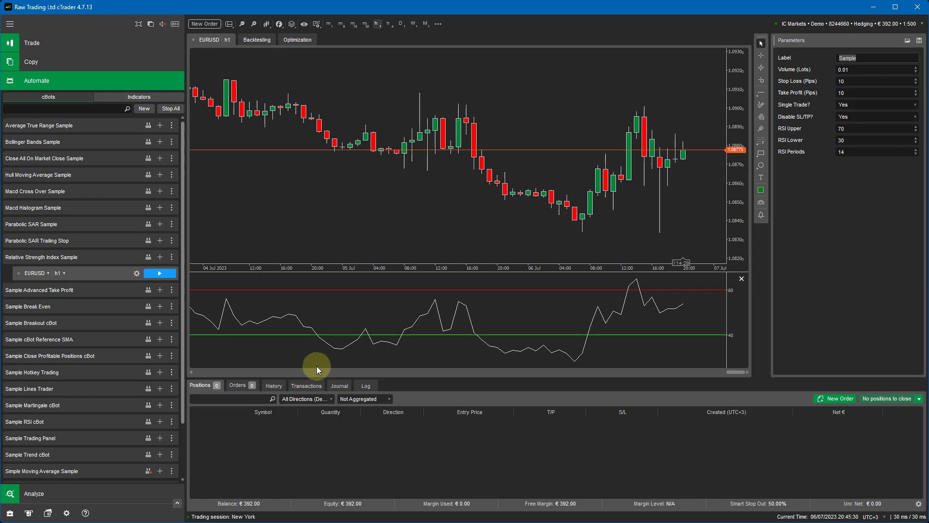
pyautogui.moveTo(586, 339)
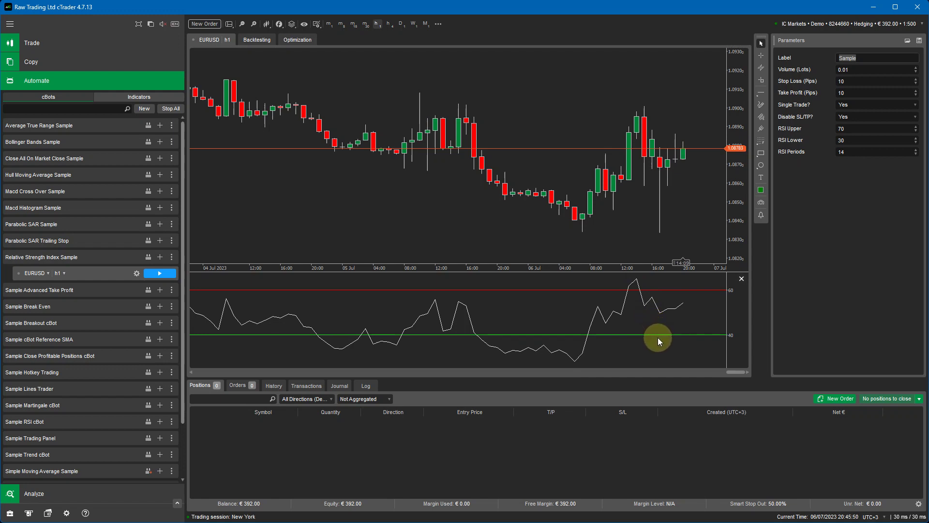
pyautogui.click(841, 120)
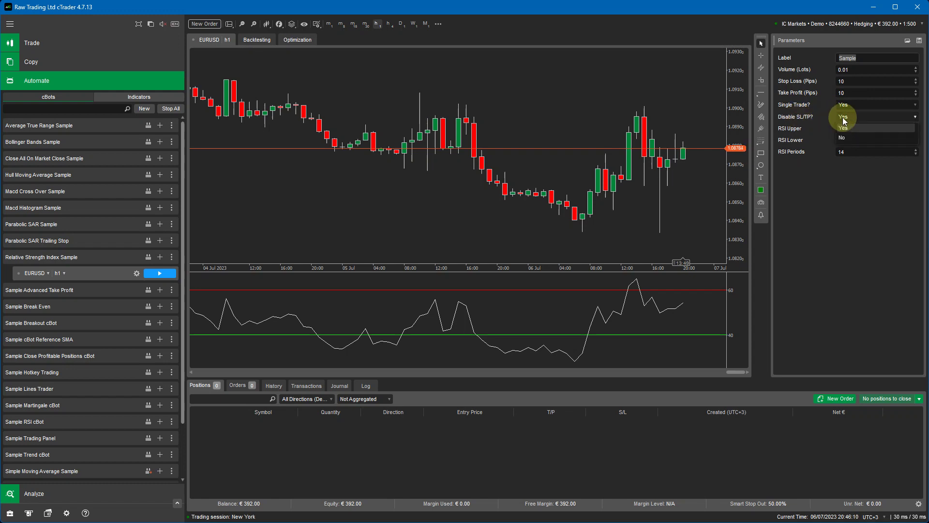
pyautogui.click(843, 121)
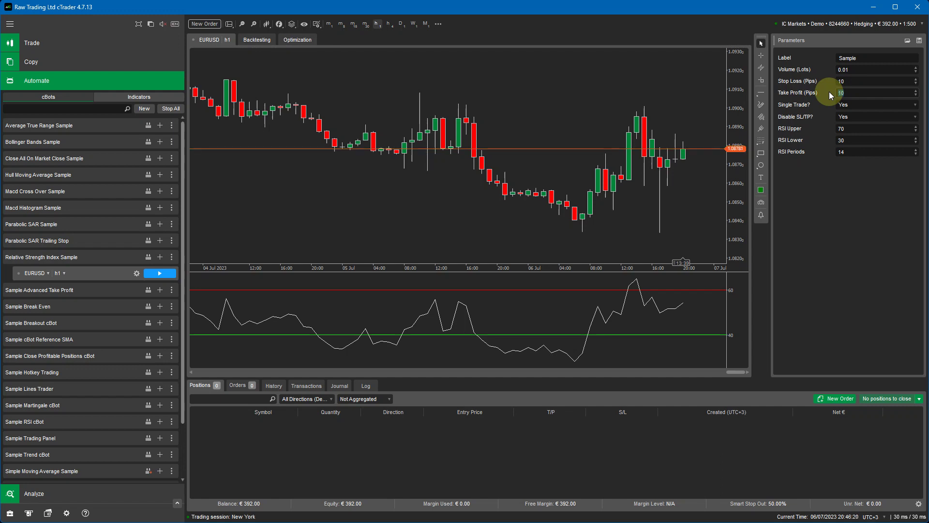
pyautogui.click(847, 128)
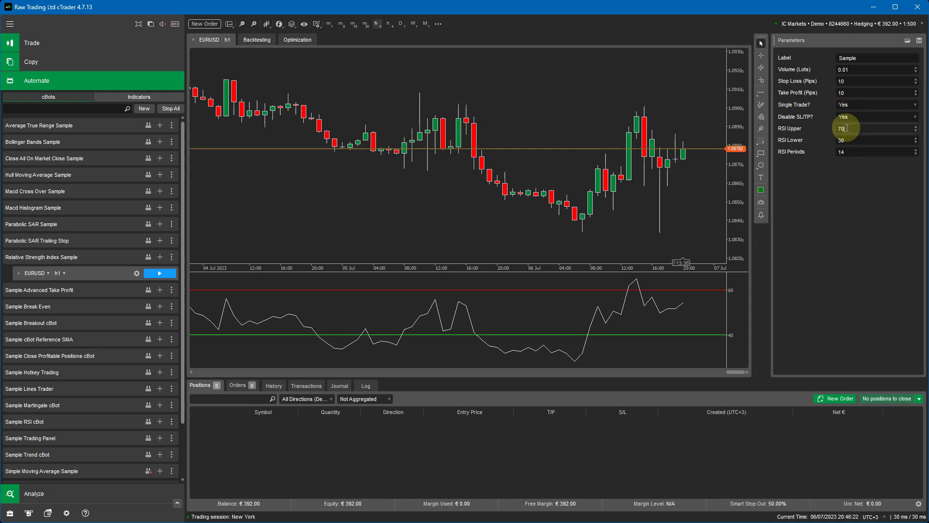
pyautogui.press('Tab')
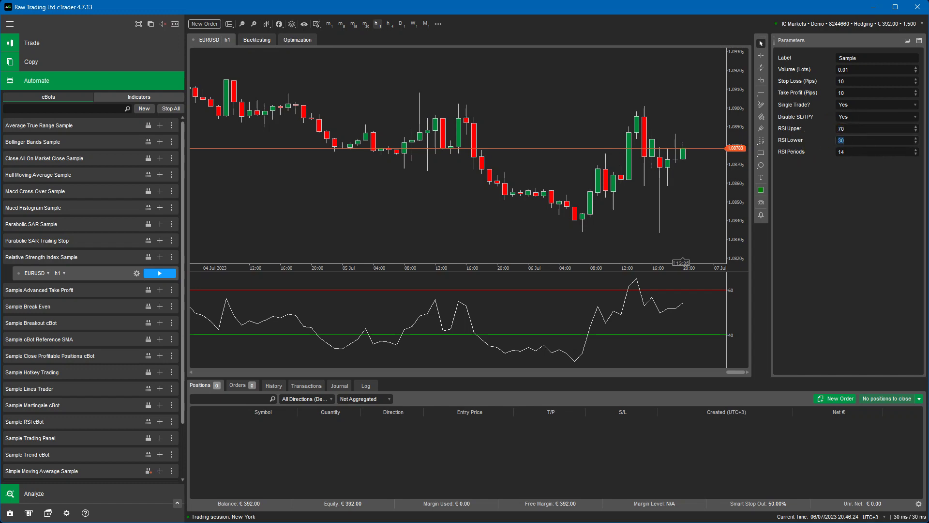
pyautogui.click(917, 131)
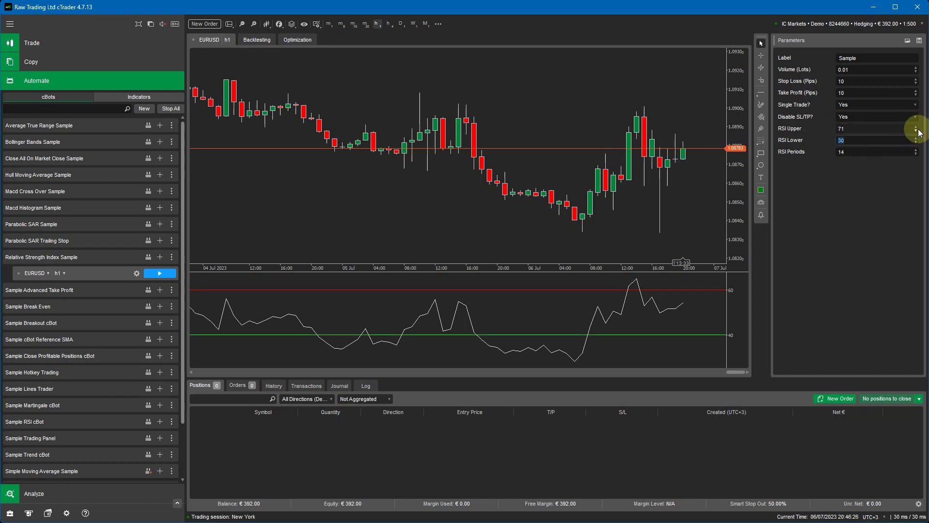
pyautogui.press('Tab')
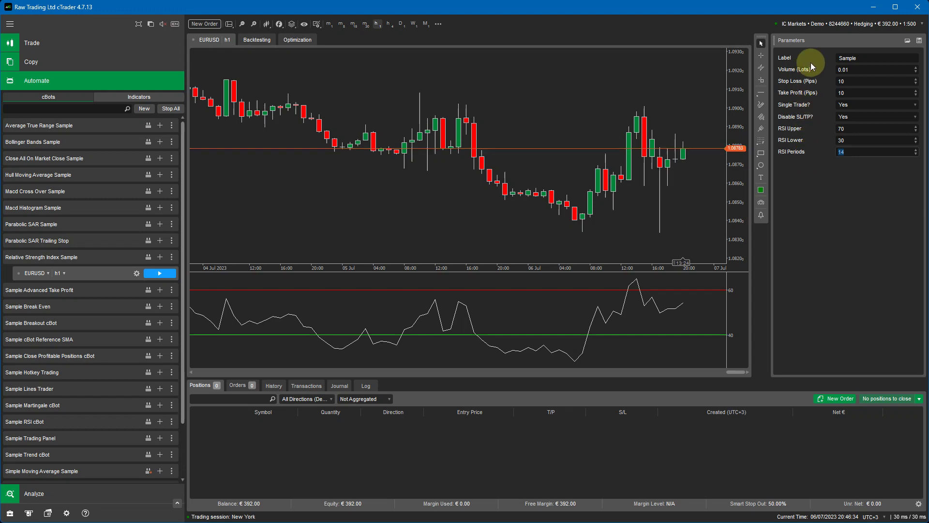
# Step: Review the Relative Strength Index Sample's source code, from the parameter declarations through the trading logic to the order execution method
pyautogui.click(57, 257)
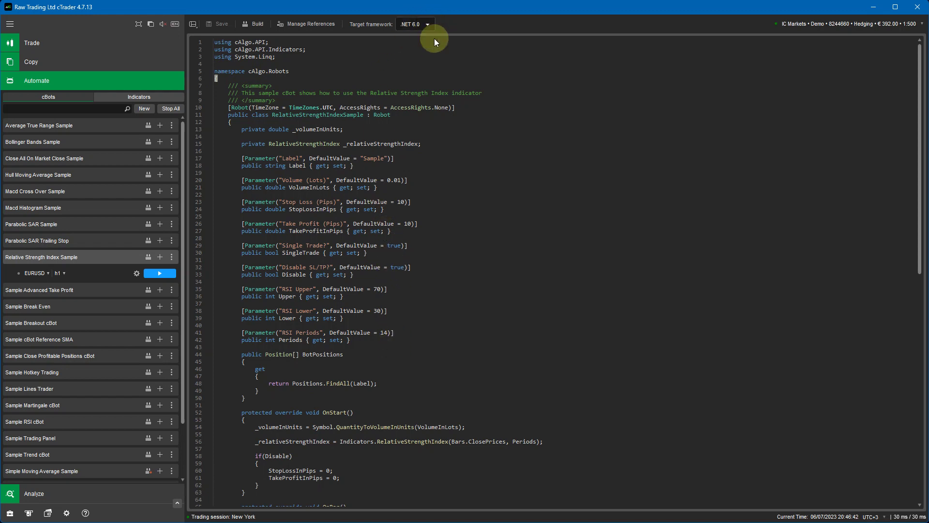
pyautogui.moveTo(230, 156); pyautogui.dragTo(387, 344)
pyautogui.scroll(-6, 395, 346)
pyautogui.scroll(-8, 394, 345)
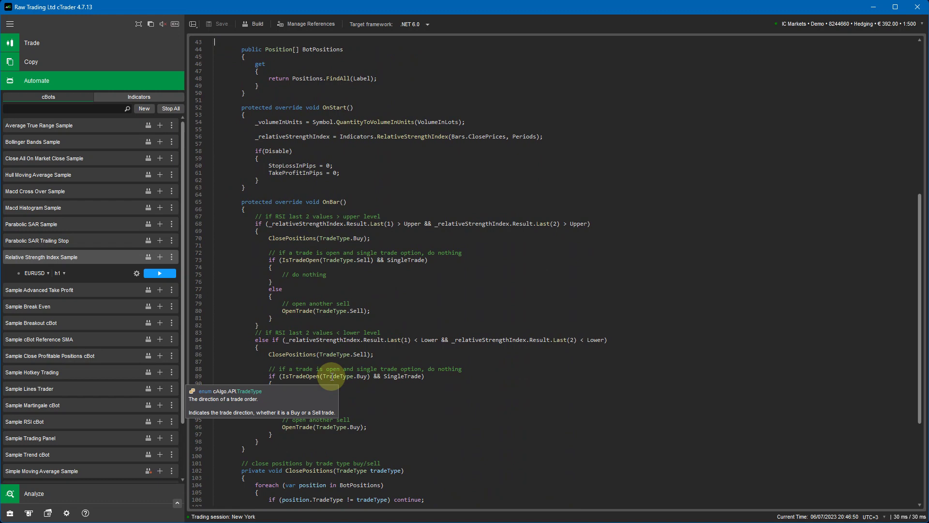
pyautogui.scroll(-7, 332, 376)
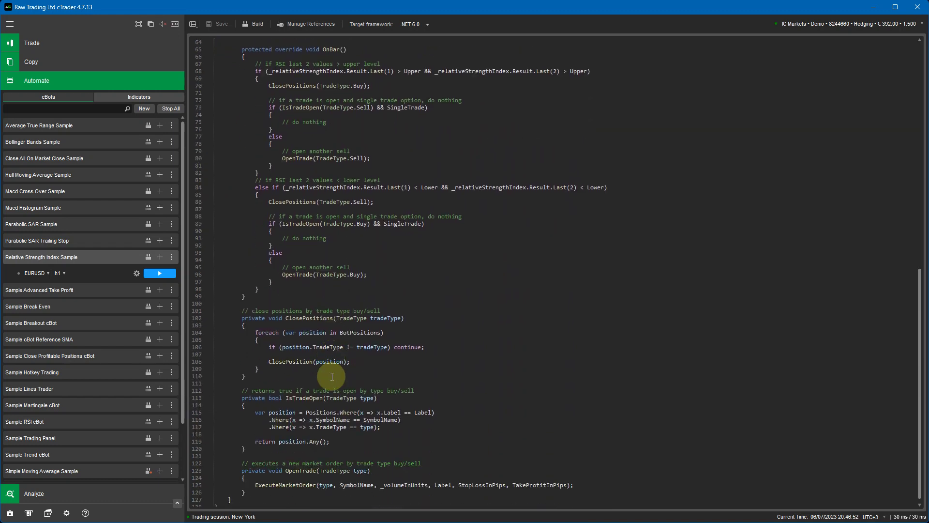
pyautogui.scroll(-2, 332, 377)
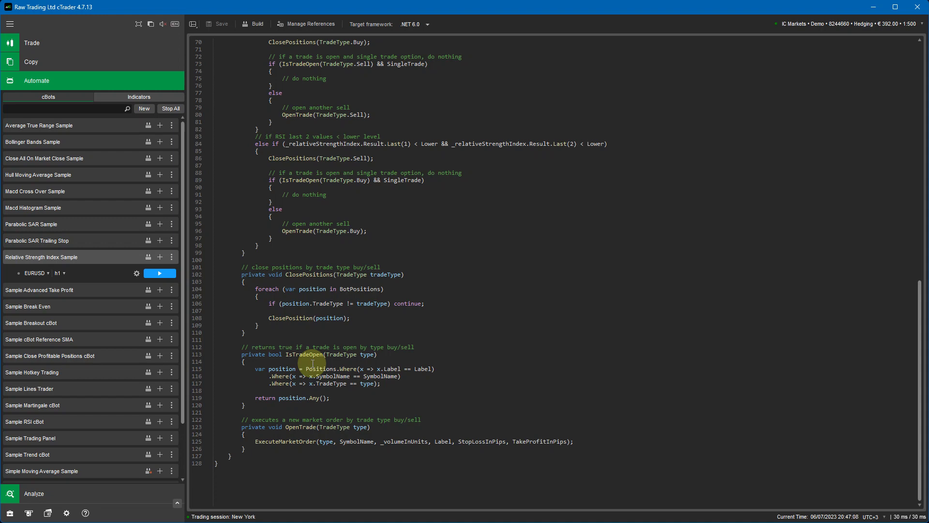
pyautogui.scroll(20, 353, 301)
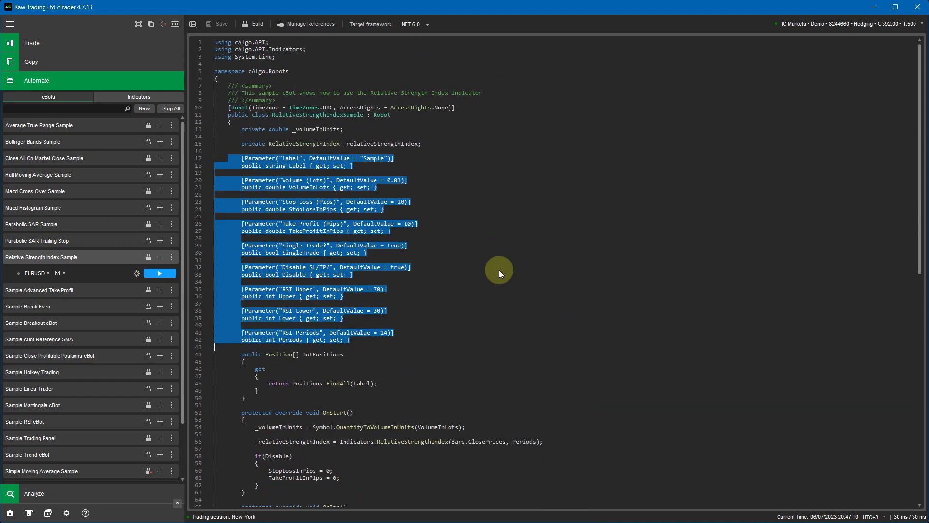
pyautogui.click(560, 257)
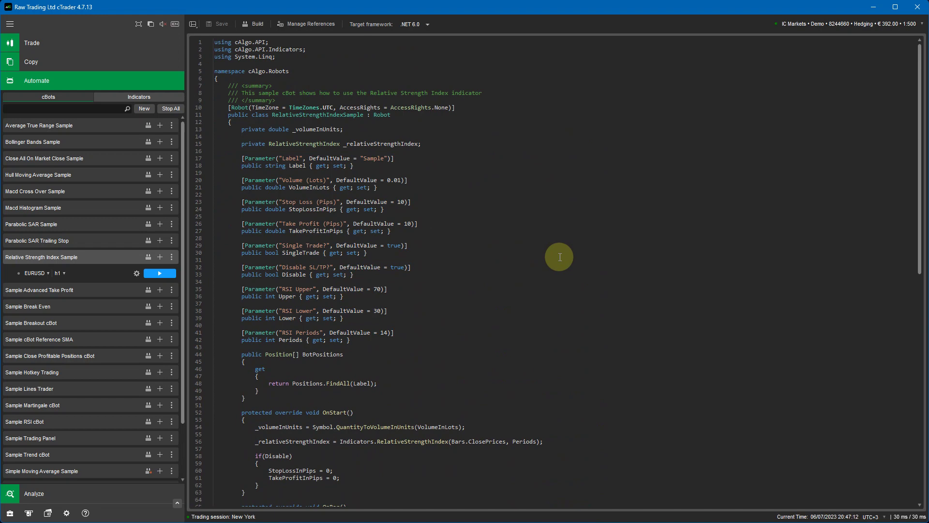
# Step: Open the optimization of the EURUSD h1 instance and set its period from 06/07/2022 to 06/07/2023
pyautogui.click(101, 273)
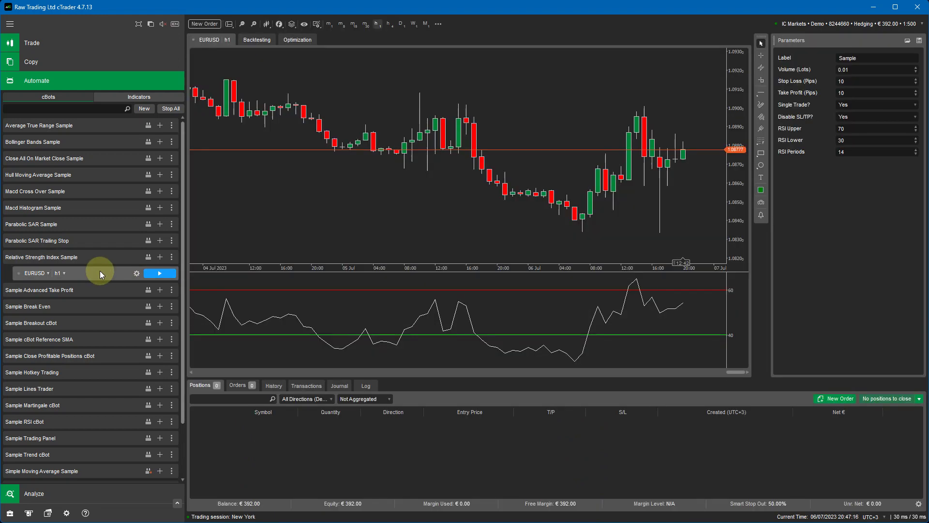
pyautogui.click(289, 40)
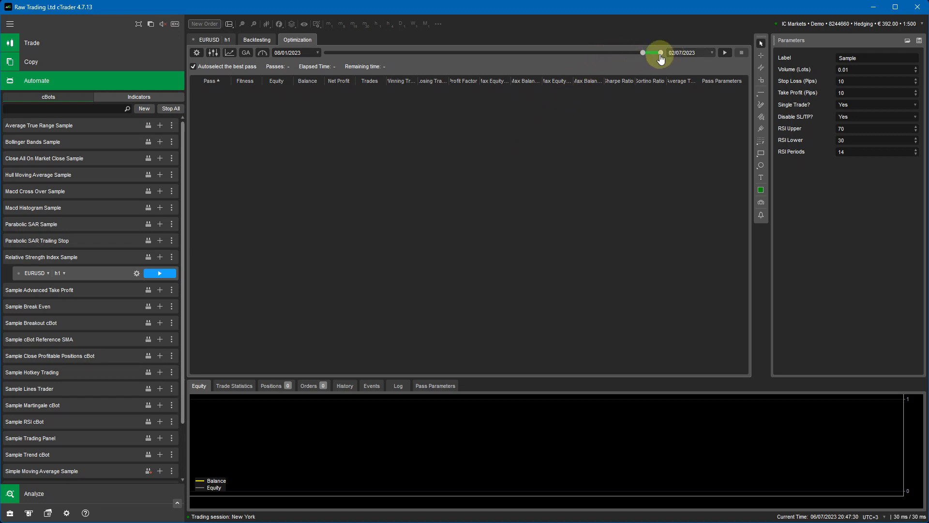
pyautogui.moveTo(644, 56); pyautogui.dragTo(630, 57)
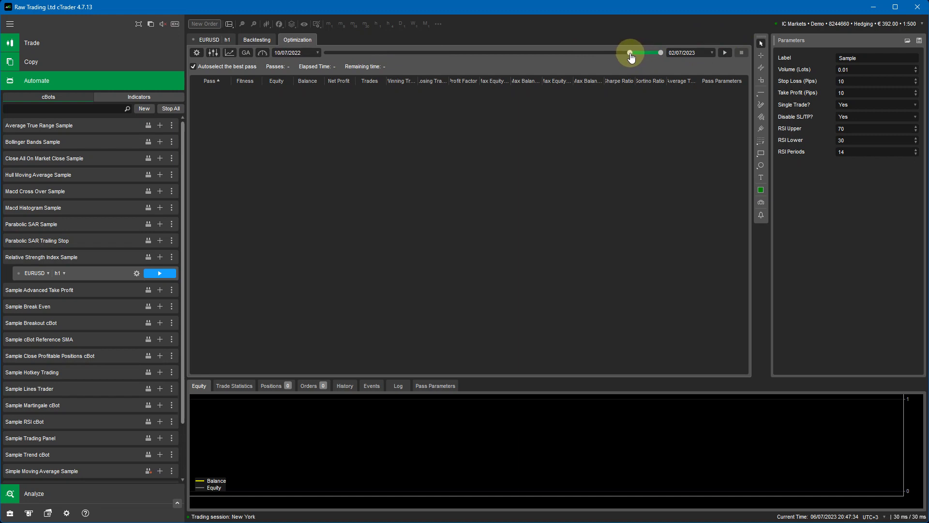
pyautogui.click(317, 53)
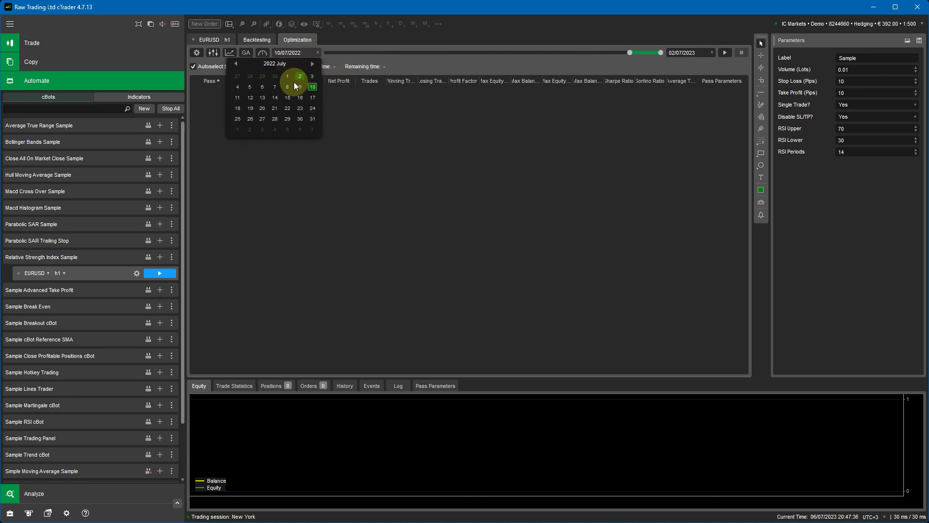
pyautogui.click(300, 77)
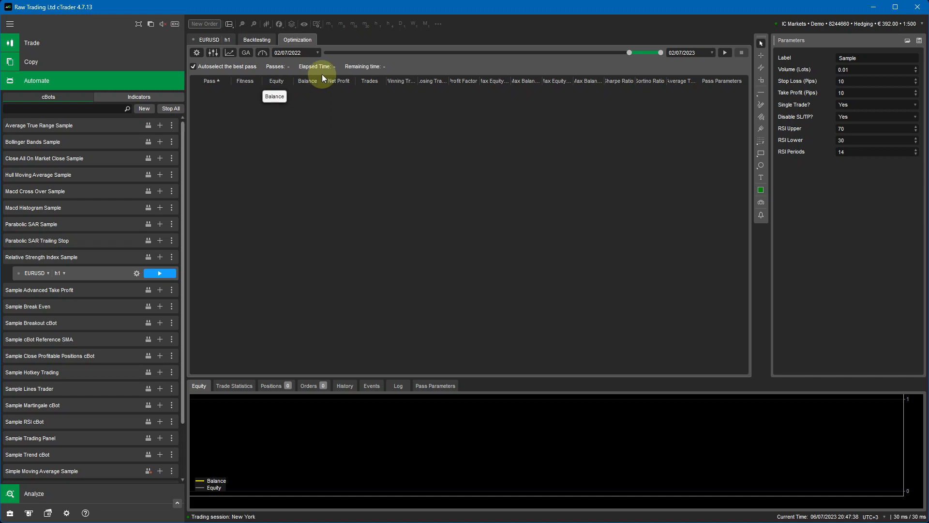
pyautogui.moveTo(664, 53); pyautogui.dragTo(667, 54)
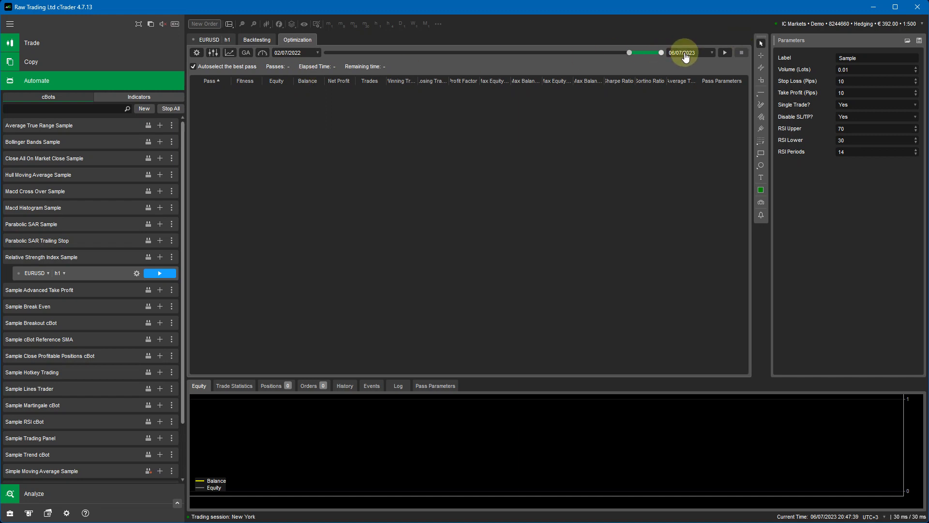
pyautogui.click(318, 52)
pyautogui.click(262, 87)
# Step: Set the starting capital to 1000 in the optimization's backtesting settings
pyautogui.click(197, 54)
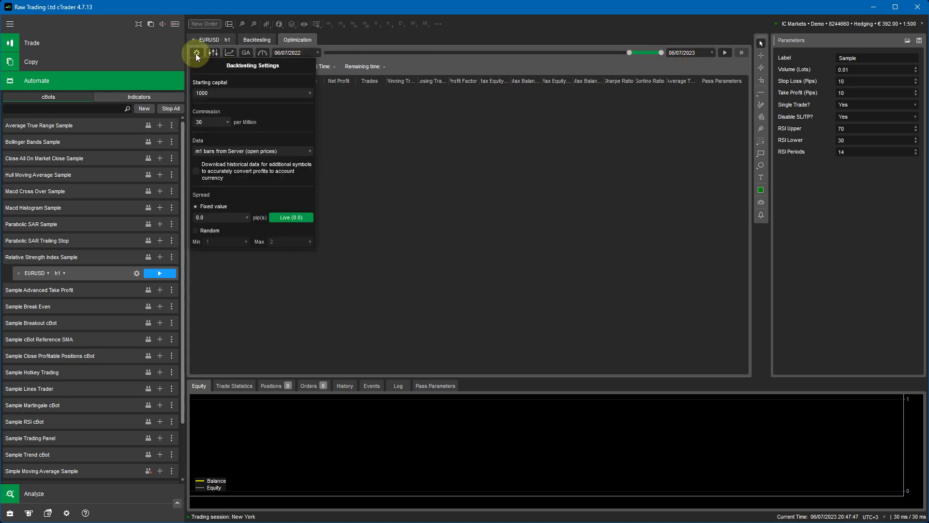
pyautogui.click(311, 93)
pyautogui.click(245, 104)
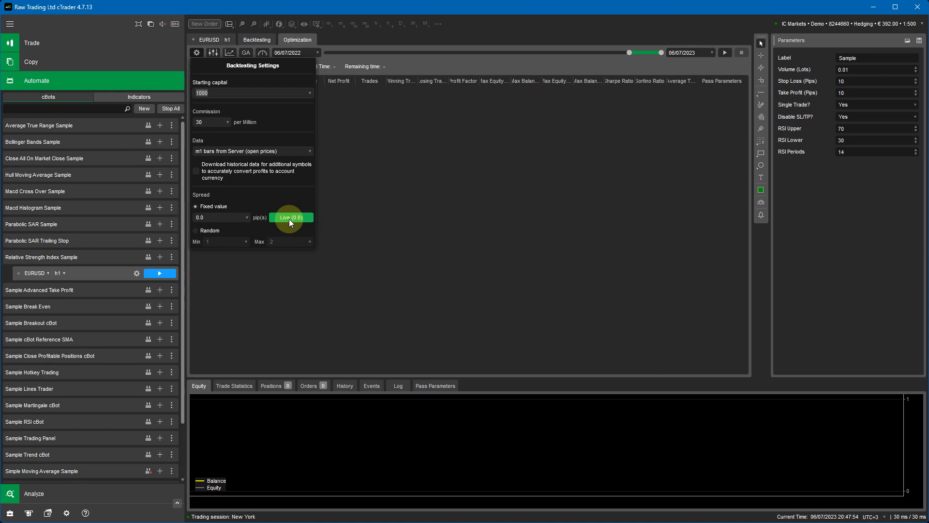
pyautogui.click(355, 190)
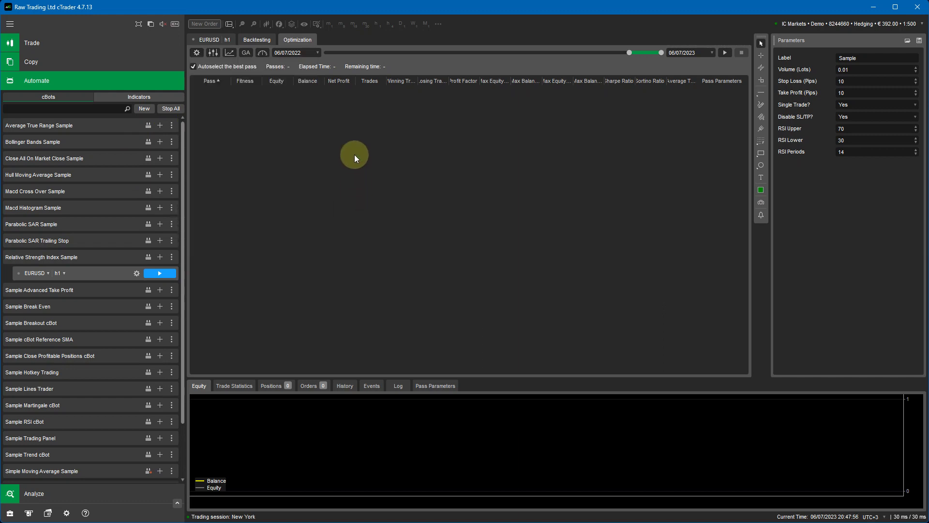
# Step: Set the maximum of both the Stop Loss and Take Profit optimization ranges to 100 pips
pyautogui.click(214, 54)
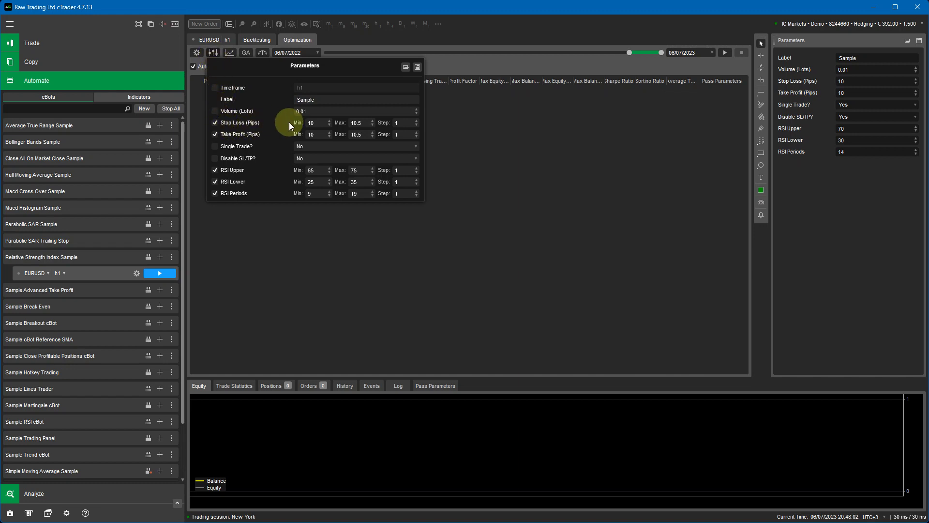
pyautogui.click(369, 125)
pyautogui.press('BackSpace')
pyautogui.press('BackSpace')
pyautogui.write('90')
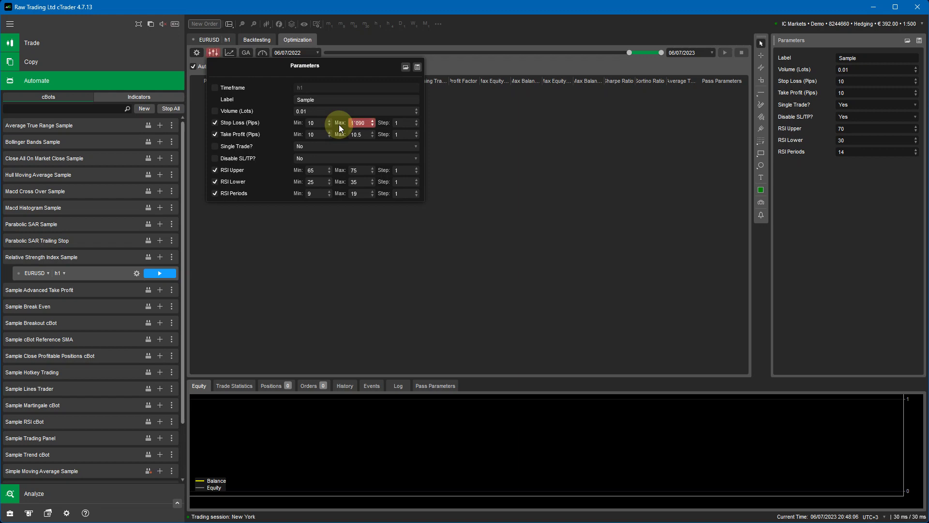
pyautogui.press('BackSpace')
pyautogui.press('BackSpace')
pyautogui.write('0')
pyautogui.click(351, 136)
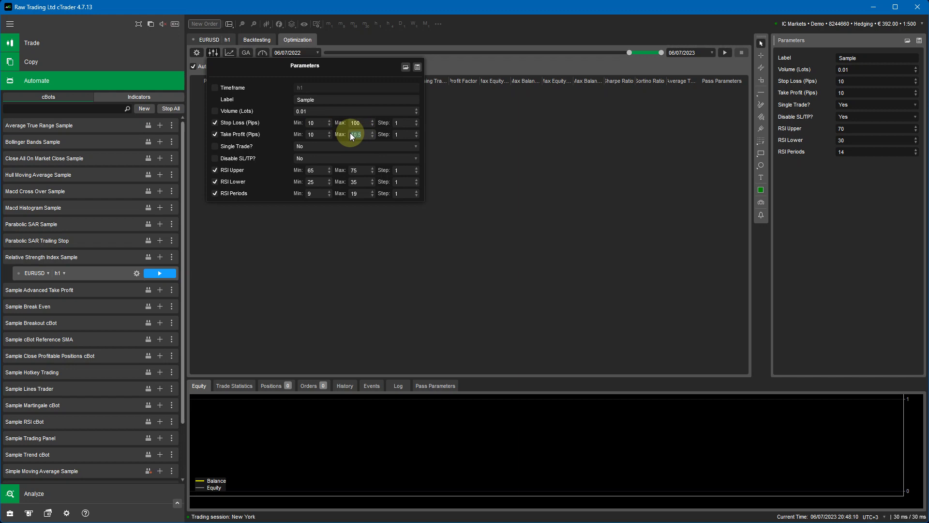
pyautogui.write('100')
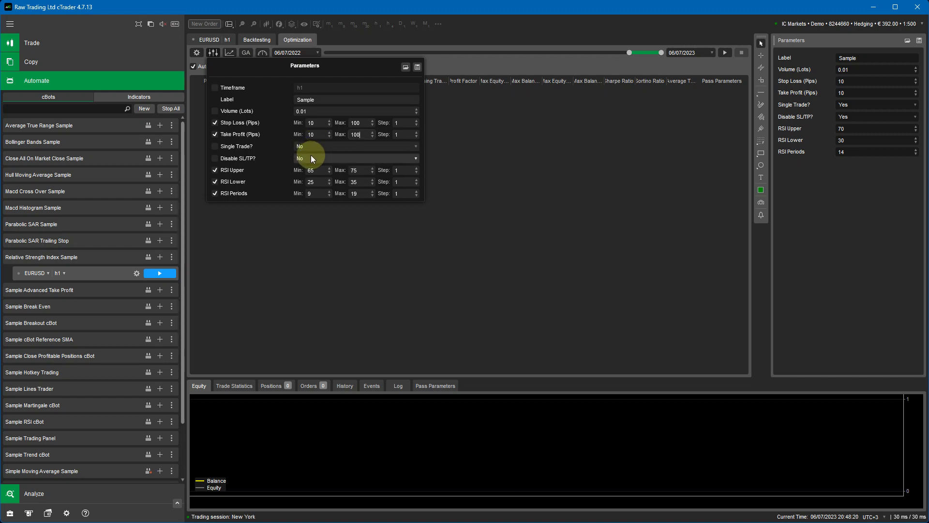
# Step: Set the RSI Upper optimization range to 60–80 and the RSI Lower maximum to 40
pyautogui.click(316, 172)
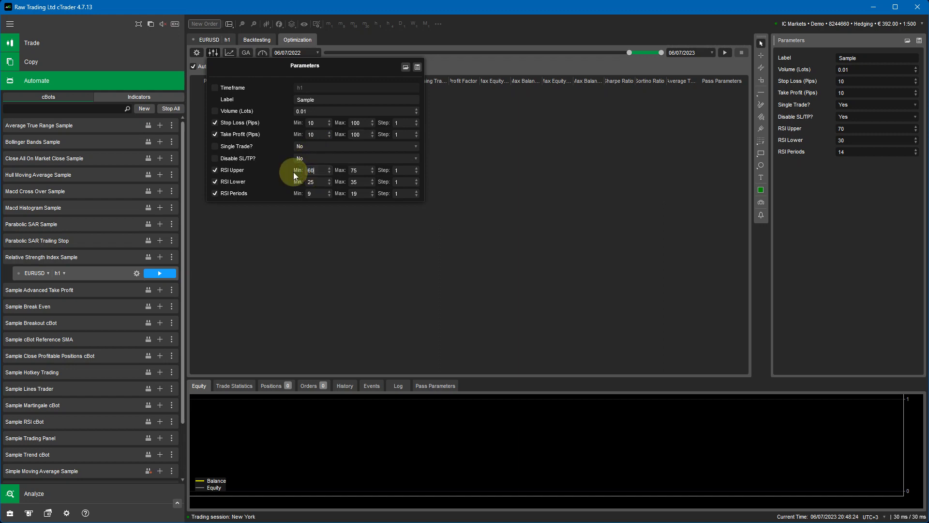
pyautogui.click(359, 172)
pyautogui.write('80')
pyautogui.click(308, 182)
pyautogui.click(356, 182)
pyautogui.write('40')
pyautogui.click(312, 194)
pyautogui.click(554, 174)
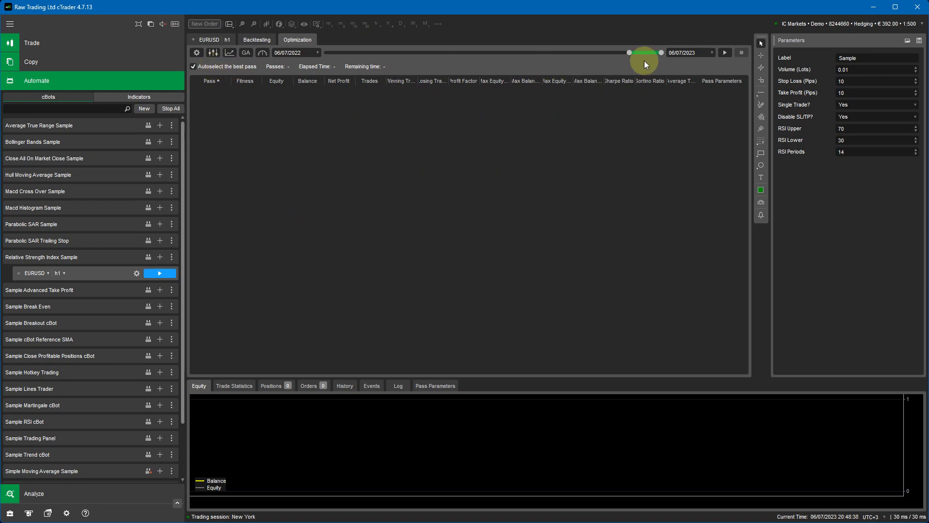
# Step: Run the optimization and enlarge the equity chart area below the list of passes
pyautogui.click(721, 53)
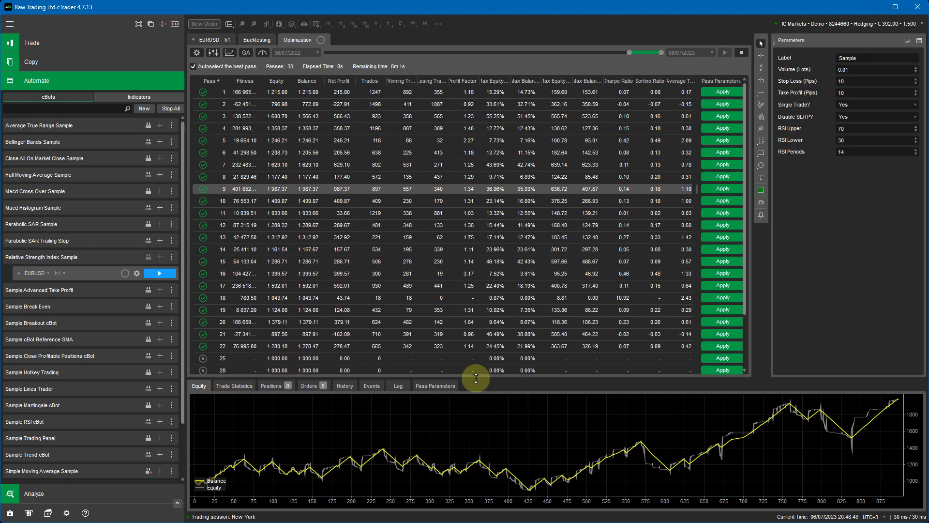
pyautogui.moveTo(475, 376); pyautogui.dragTo(477, 352)
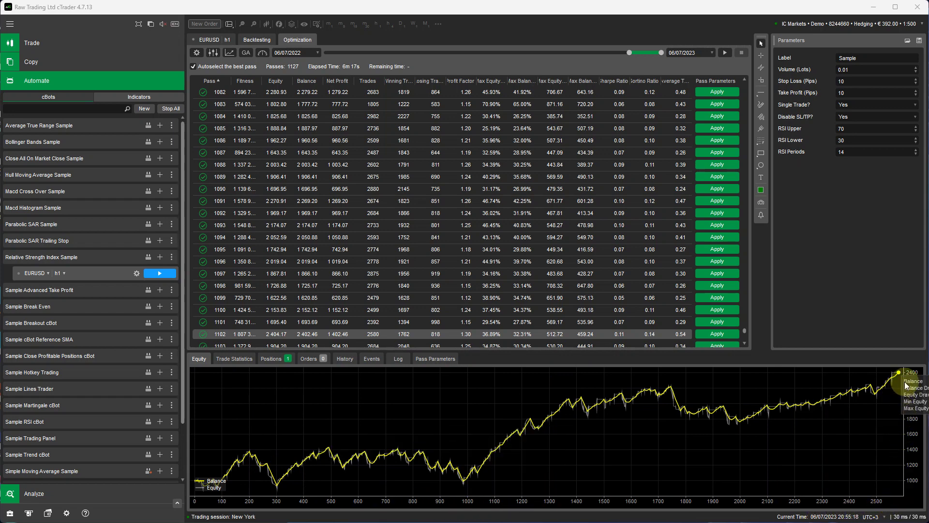
# Step: Show the trade statistics of the selected optimization pass with enough height to read the full summary
pyautogui.click(234, 358)
pyautogui.moveTo(541, 359); pyautogui.dragTo(484, 271)
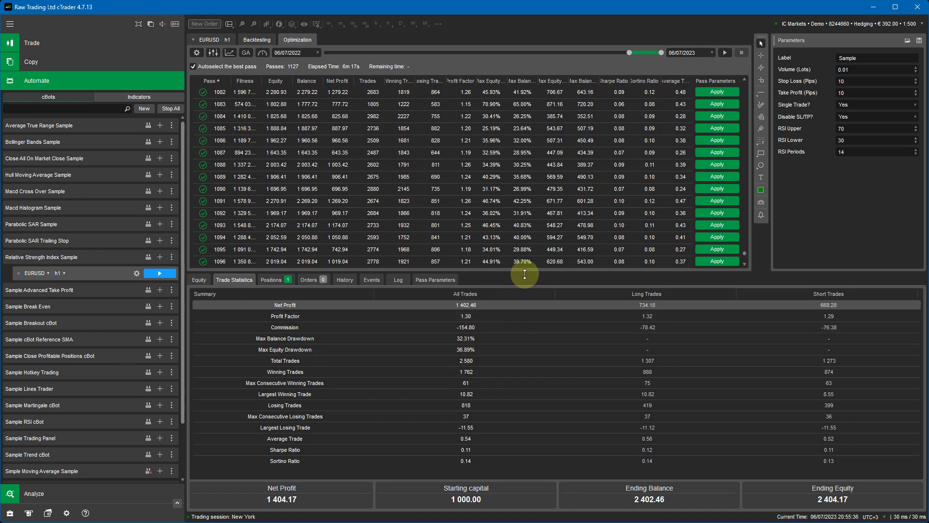
pyautogui.moveTo(523, 273); pyautogui.dragTo(525, 275)
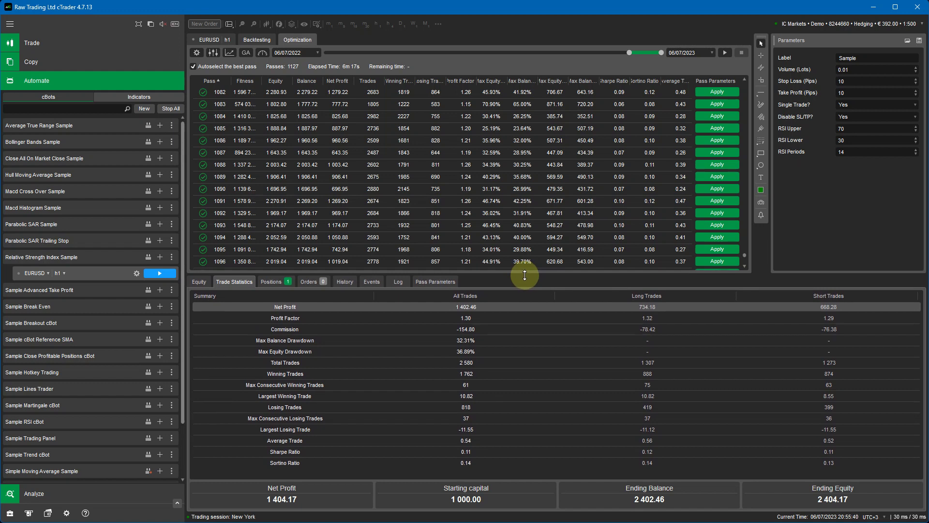
# Step: Examine the trade history of the selected optimization pass, then return to its equity chart
pyautogui.click(342, 282)
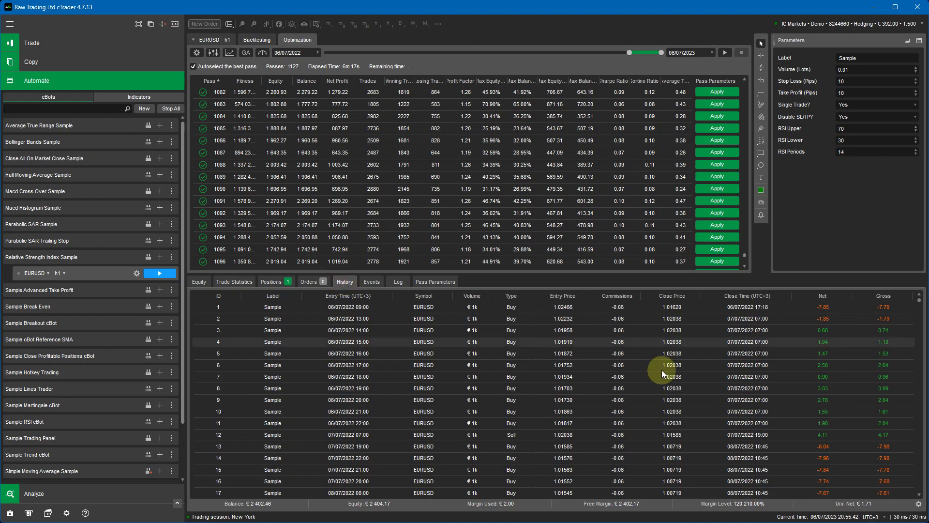
pyautogui.scroll(-9, 660, 373)
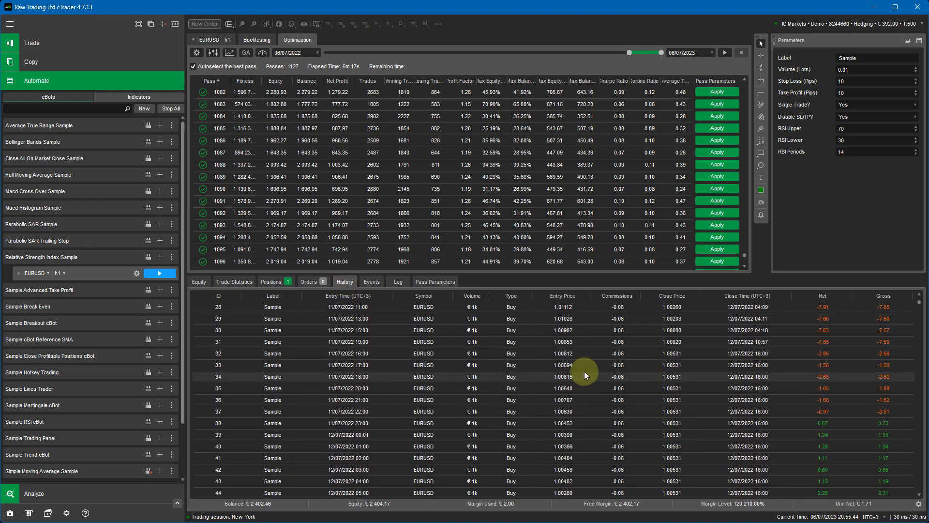
pyautogui.scroll(-5, 567, 395)
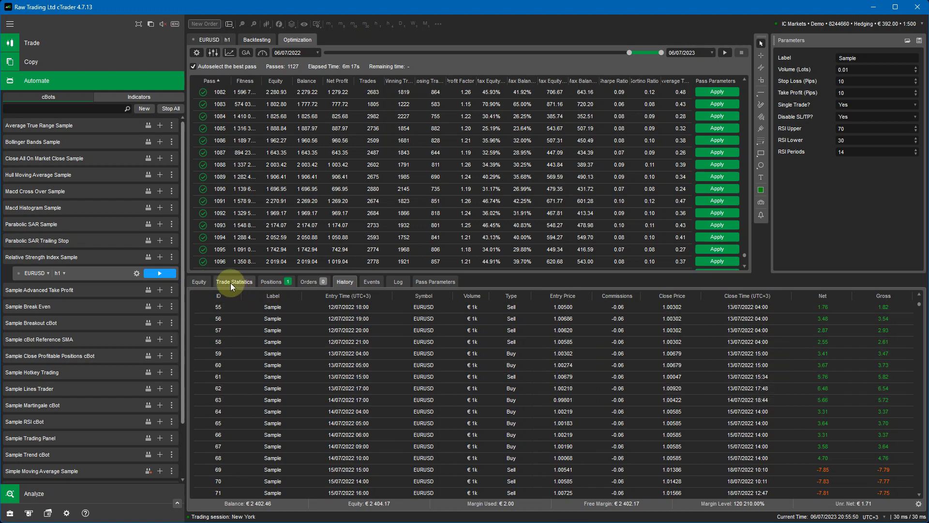
pyautogui.click(198, 280)
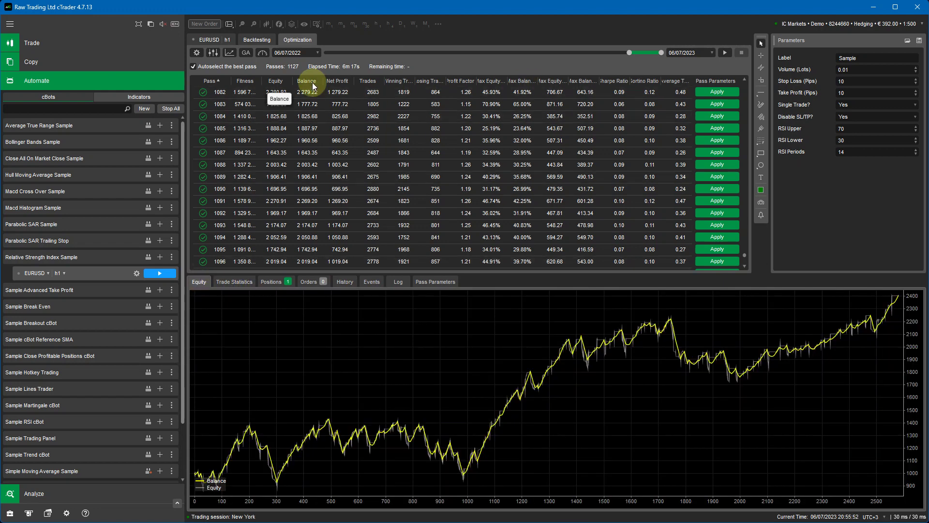
# Step: Set the Single Trade? optimization parameter to Yes and run the optimization again
pyautogui.click(213, 53)
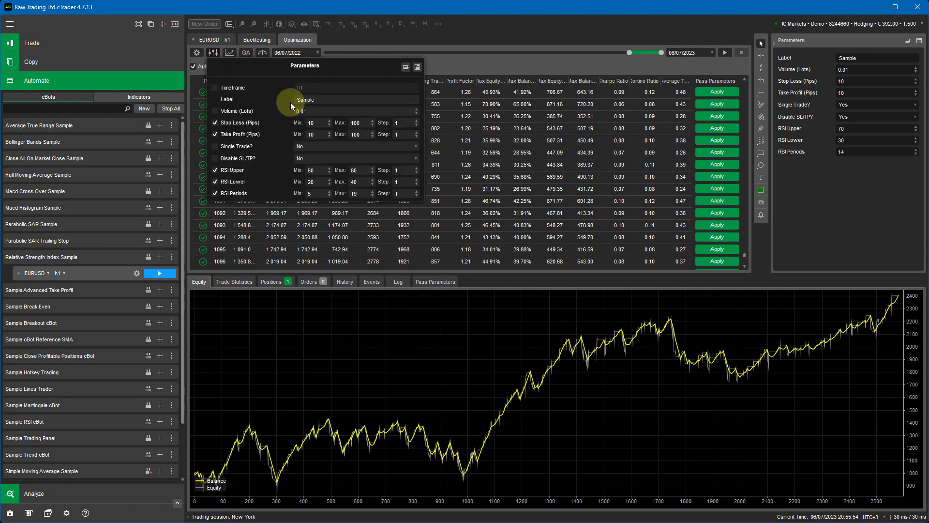
pyautogui.click(306, 146)
pyautogui.click(307, 155)
pyautogui.click(559, 57)
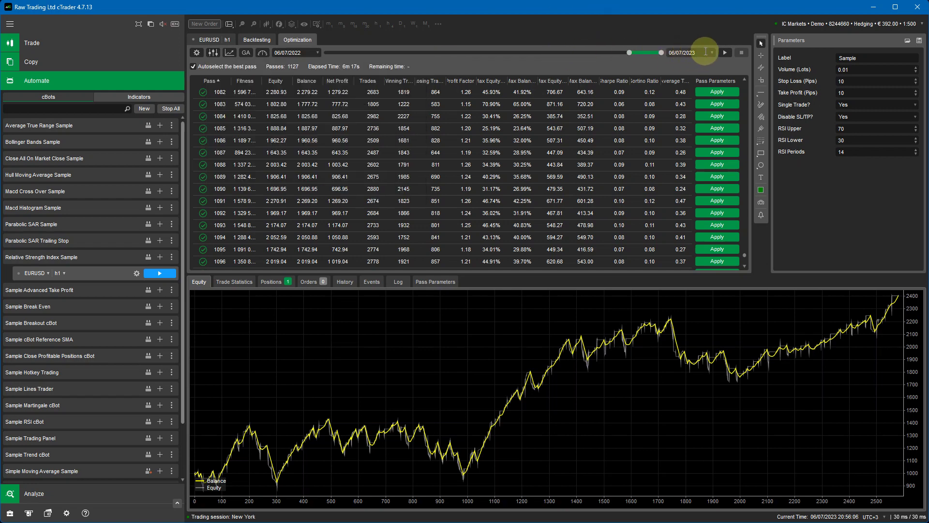
pyautogui.click(724, 51)
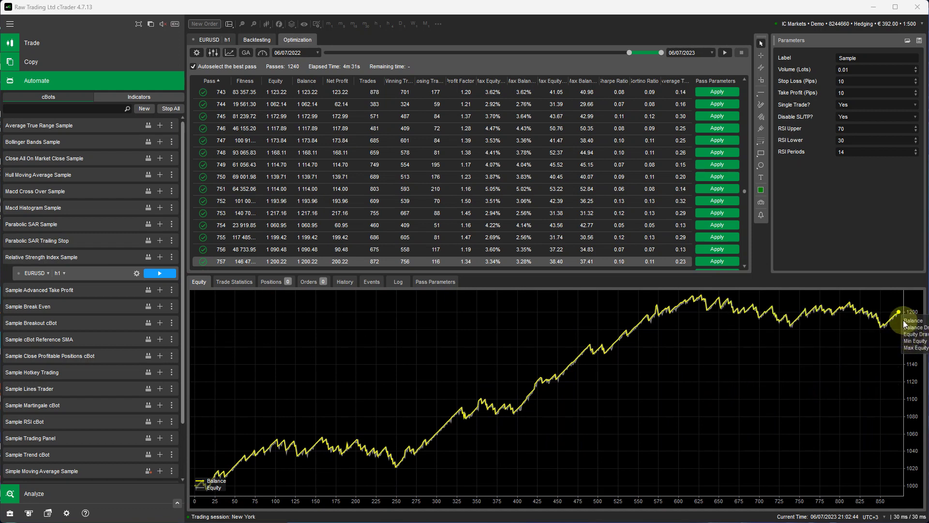
# Step: Examine the trade statistics and trade history of the best single-trade pass, then return to its equity chart
pyautogui.click(236, 281)
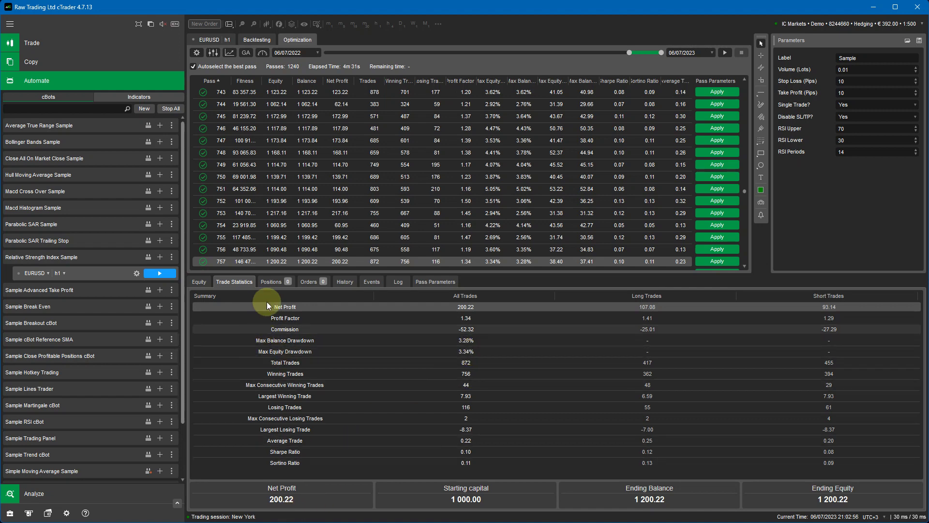
pyautogui.click(344, 282)
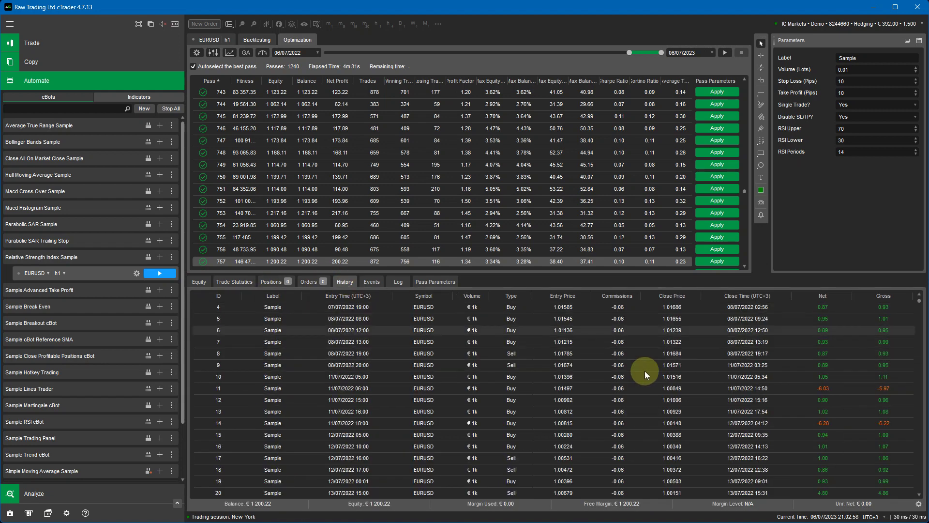
pyautogui.scroll(-6, 644, 371)
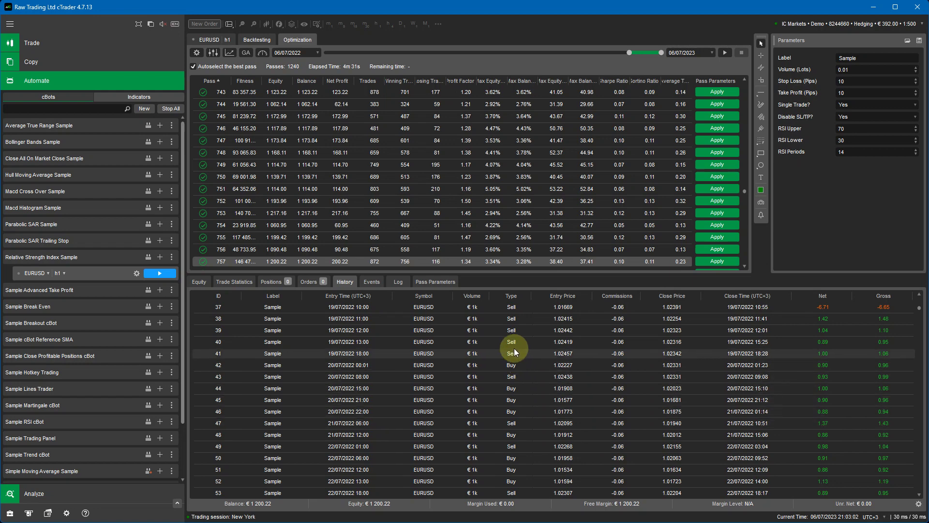
pyautogui.scroll(-3, 516, 414)
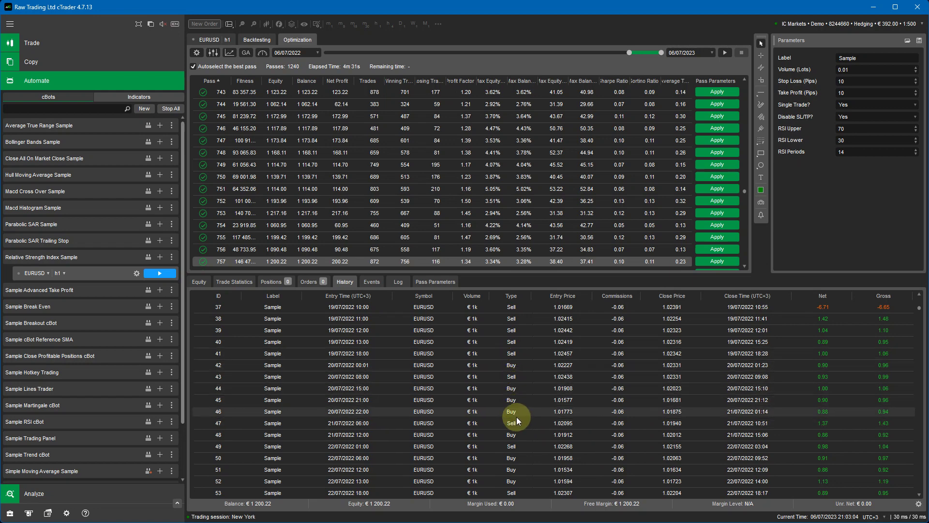
pyautogui.scroll(-10, 516, 417)
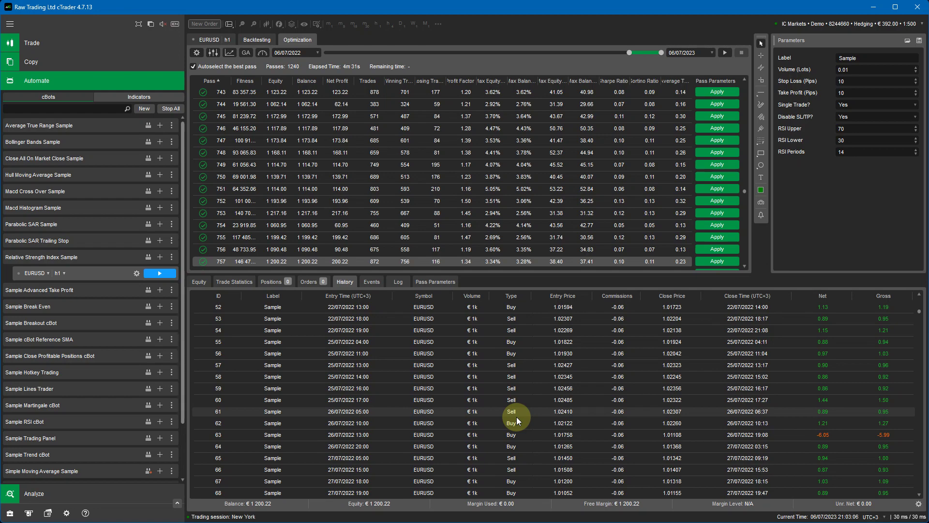
pyautogui.scroll(-20, 516, 416)
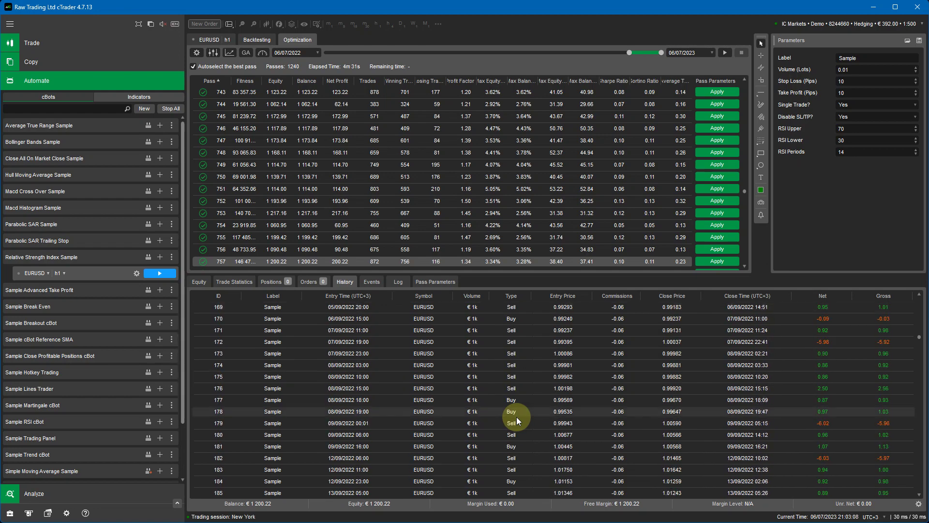
pyautogui.click(227, 283)
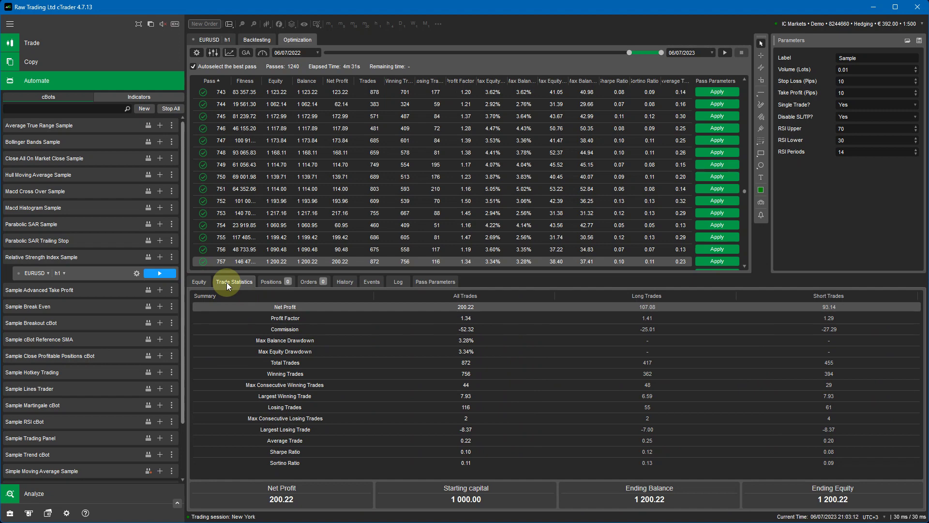
pyautogui.click(199, 283)
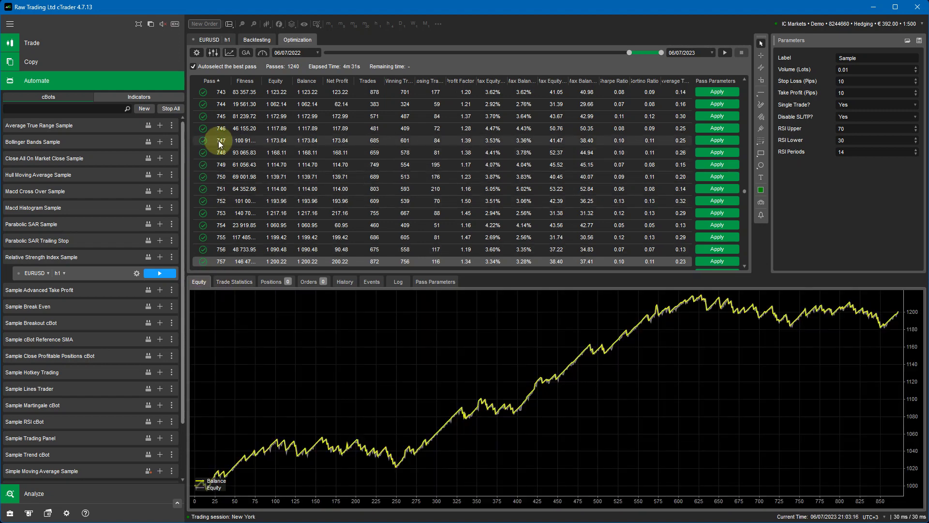
# Step: Set the maximum of both the Stop Loss and Take Profit optimization ranges to 30 pips and rerun the optimization
pyautogui.click(216, 56)
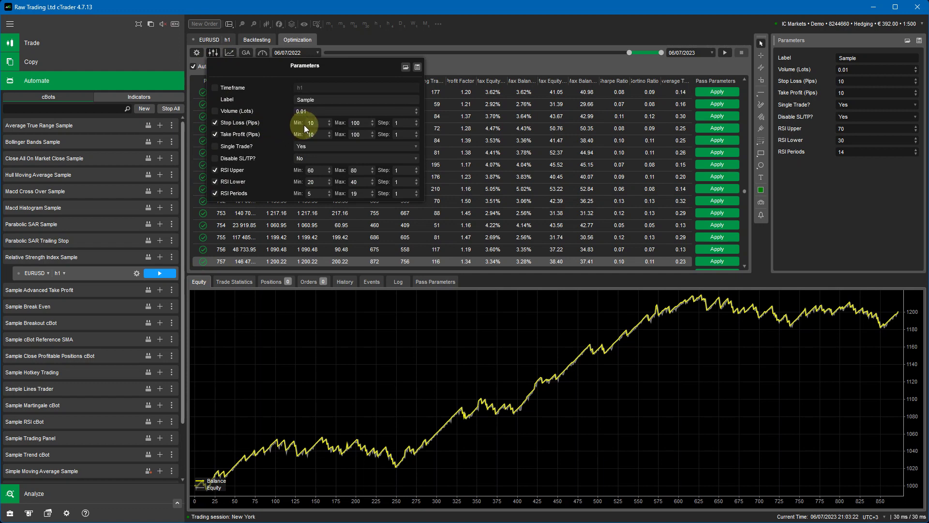
pyautogui.doubleClick(347, 124)
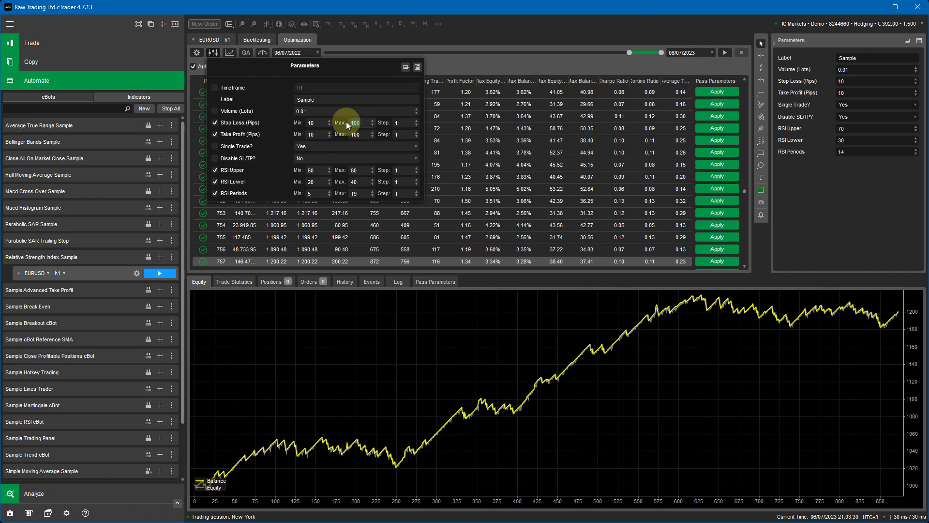
pyautogui.write('30')
pyautogui.doubleClick(341, 133)
pyautogui.write('30')
pyautogui.click(484, 319)
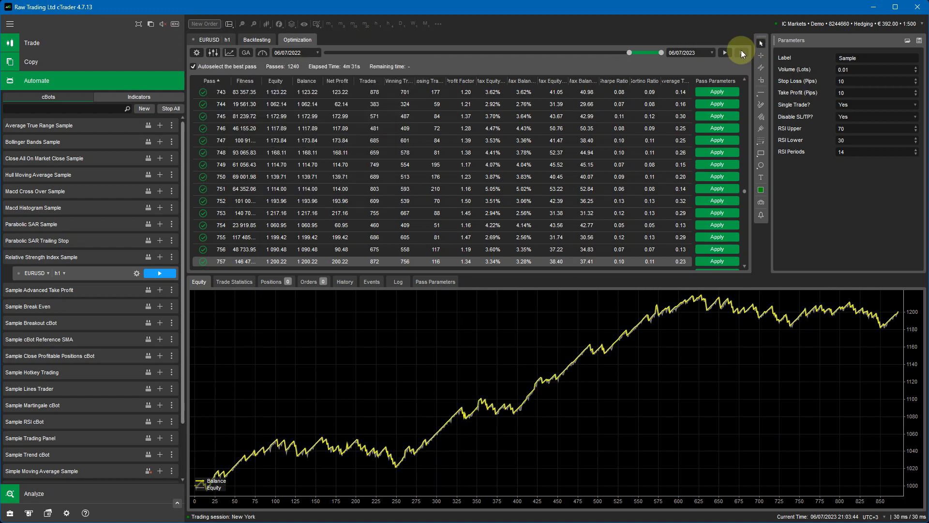
pyautogui.click(726, 52)
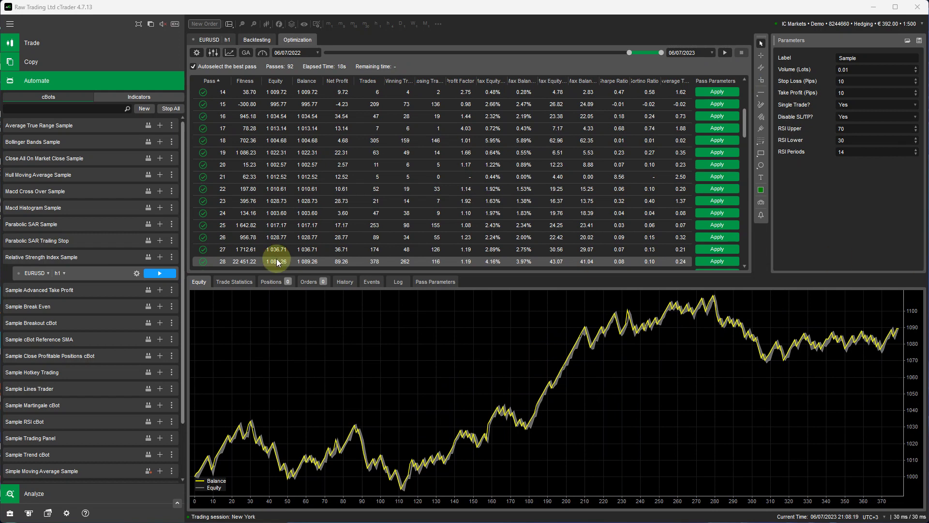
# Step: Set the Disable SL/TP? optimization parameter to Yes
pyautogui.click(214, 53)
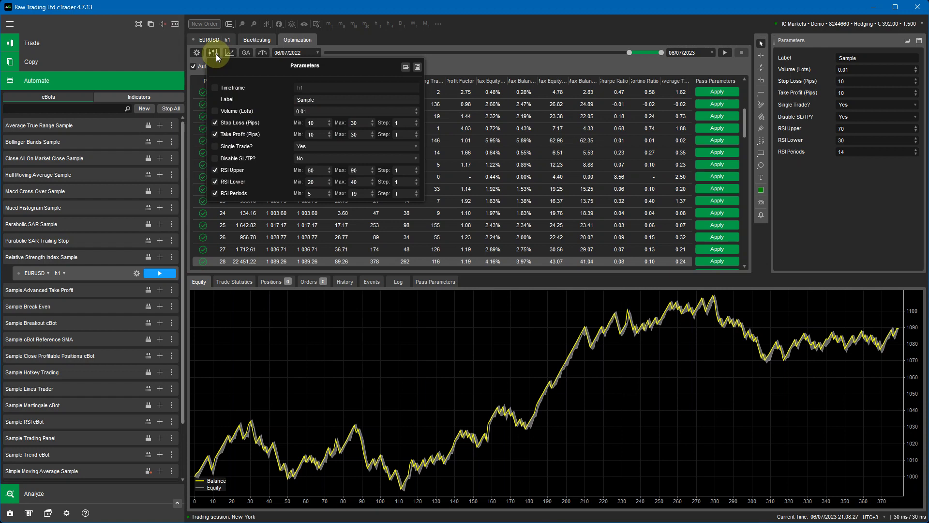
pyautogui.click(307, 158)
pyautogui.click(306, 168)
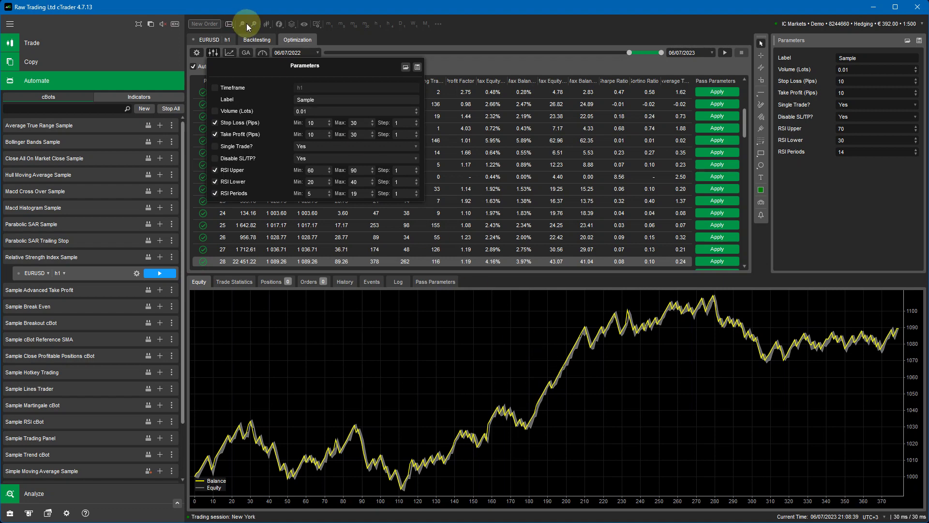
# Step: Examine the EURUSD h1 chart and its RSI levels in an enlarged chart area, then return to the optimization results
pyautogui.click(215, 40)
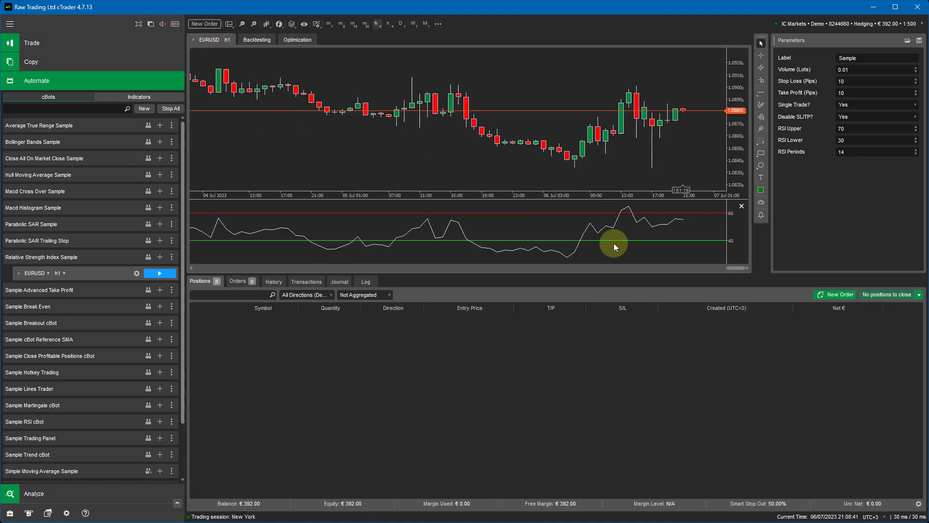
pyautogui.moveTo(626, 267); pyautogui.dragTo(616, 394)
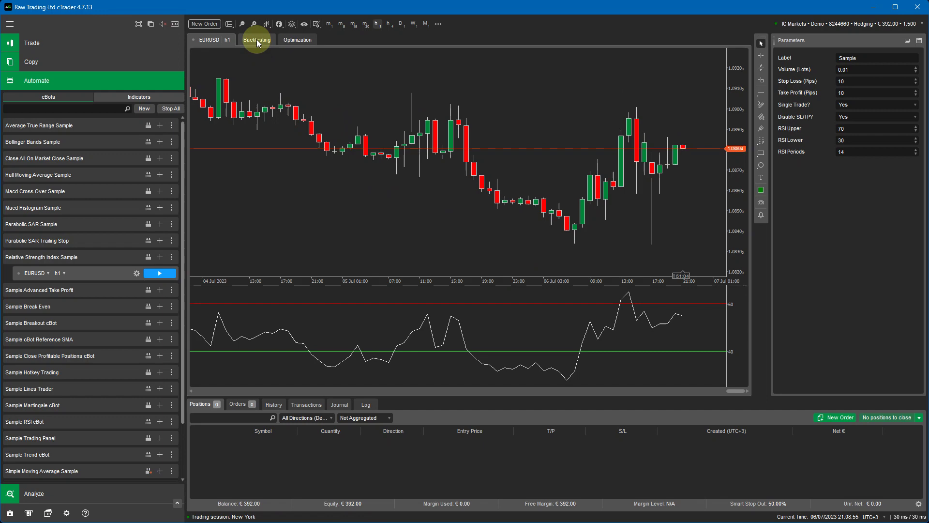
pyautogui.click(296, 40)
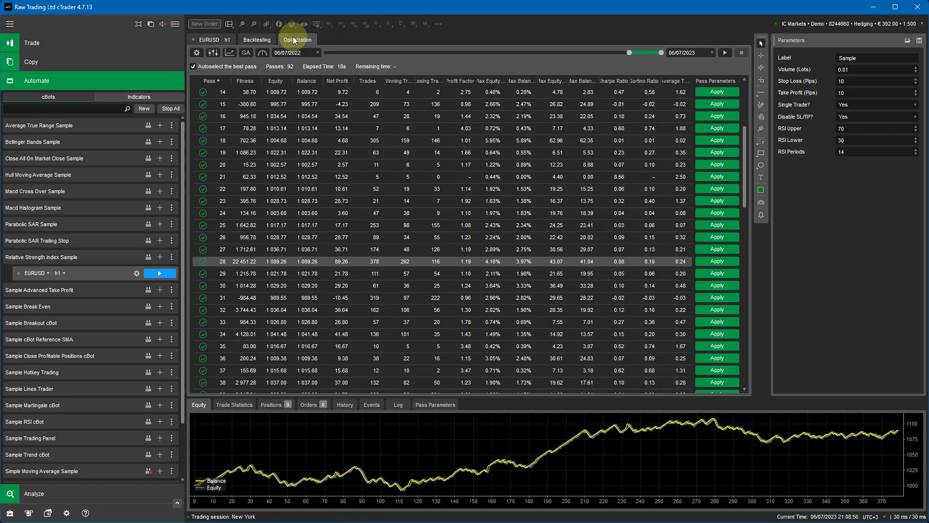
# Step: Exclude Stop Loss and Take Profit from the optimized parameters, run the optimization, and enlarge the equity chart area
pyautogui.click(212, 53)
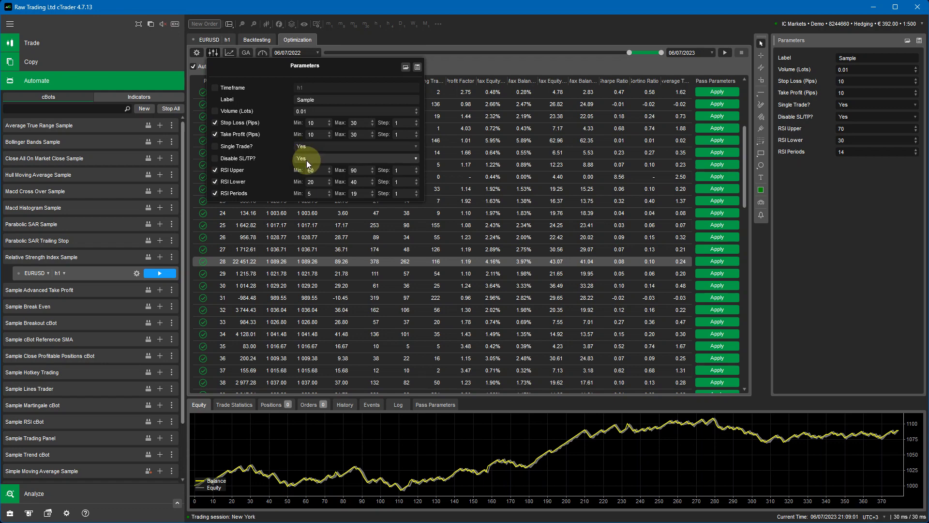
pyautogui.click(216, 123)
pyautogui.click(217, 133)
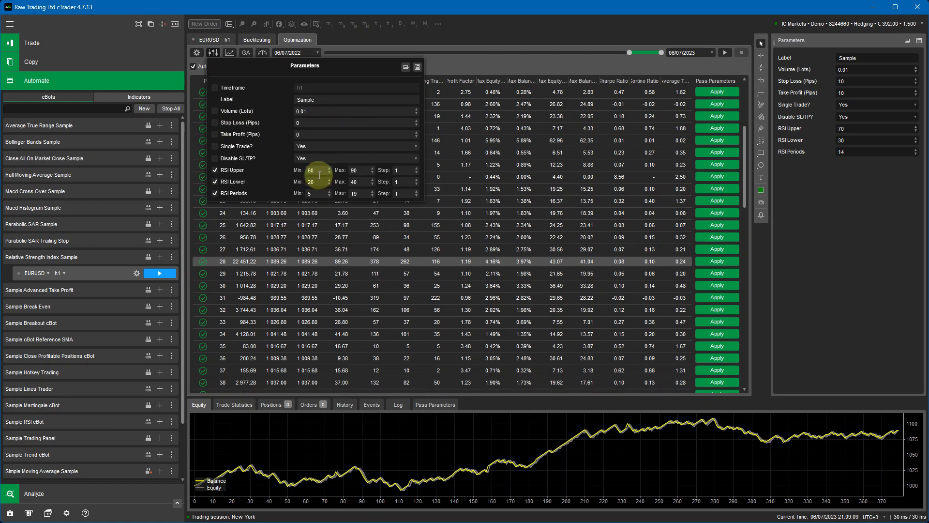
pyautogui.click(724, 54)
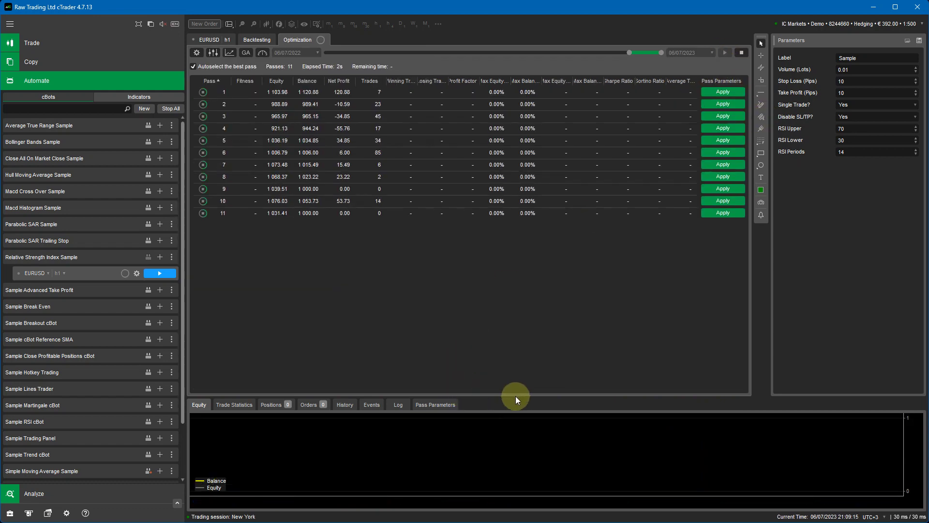
pyautogui.moveTo(515, 397); pyautogui.dragTo(513, 313)
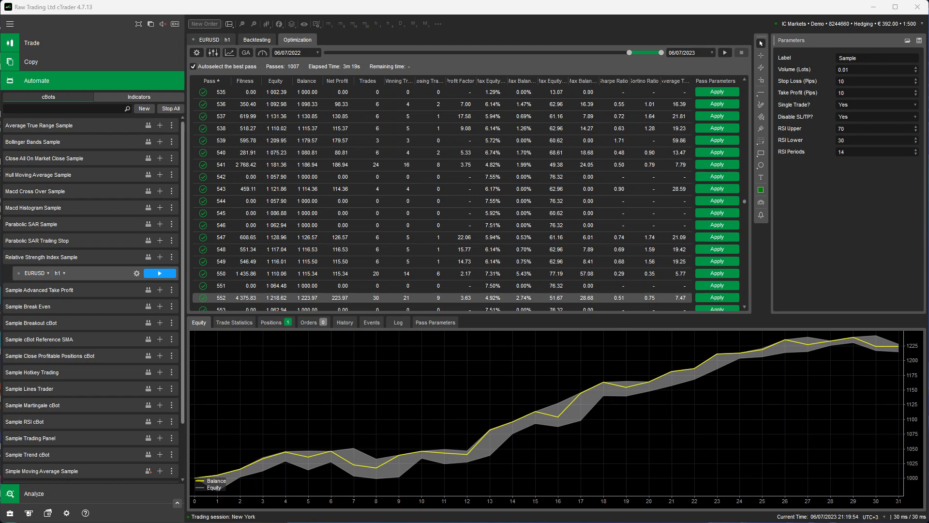
# Step: Backtest the cBot from 06/07/2022 to 06/07/2023 with RSI Upper 80, RSI Lower 23 and RSI Periods 10
pyautogui.click(213, 54)
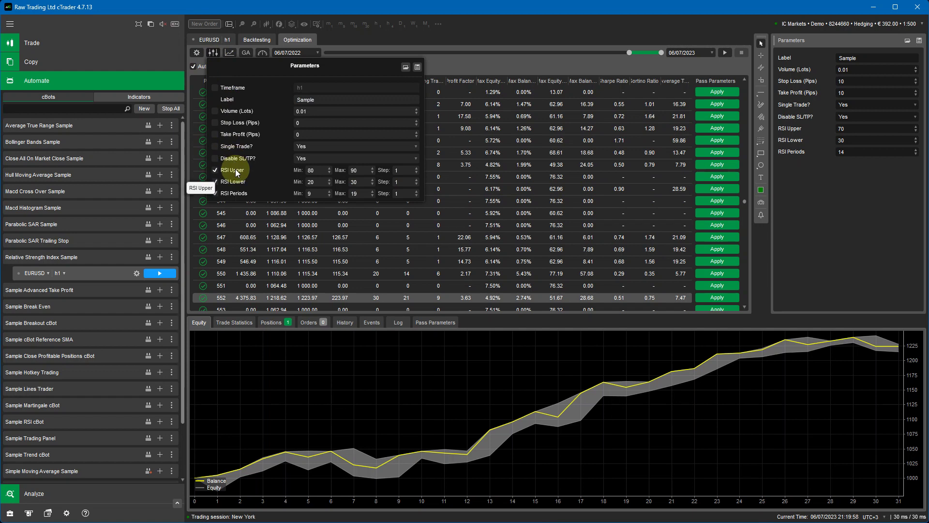
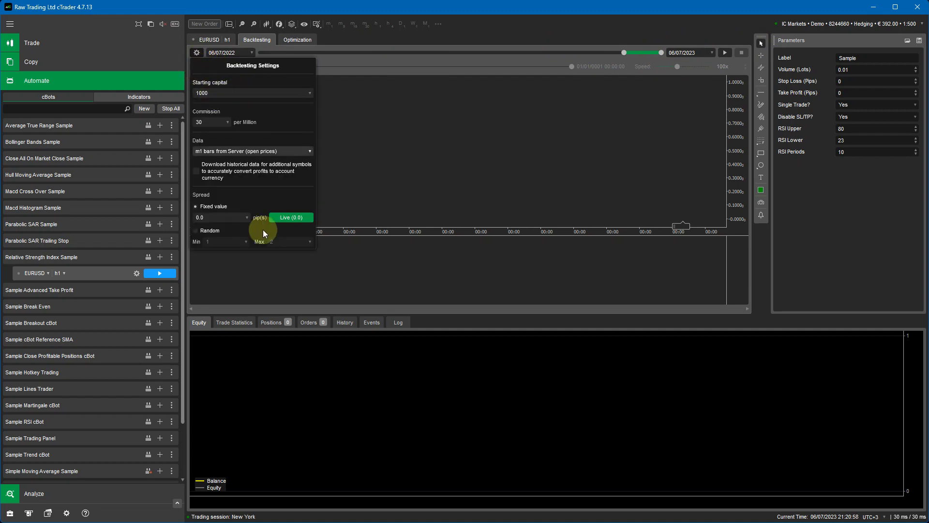
pyautogui.click(547, 151)
pyautogui.click(726, 52)
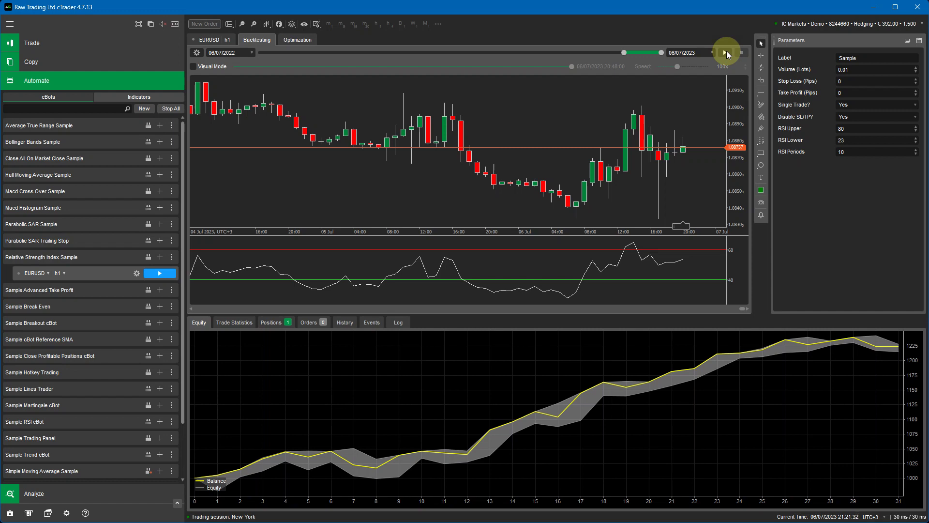
# Step: Examine the Relative Strength Index Sample source code, including the entry logic that runs on each bar
pyautogui.click(88, 254)
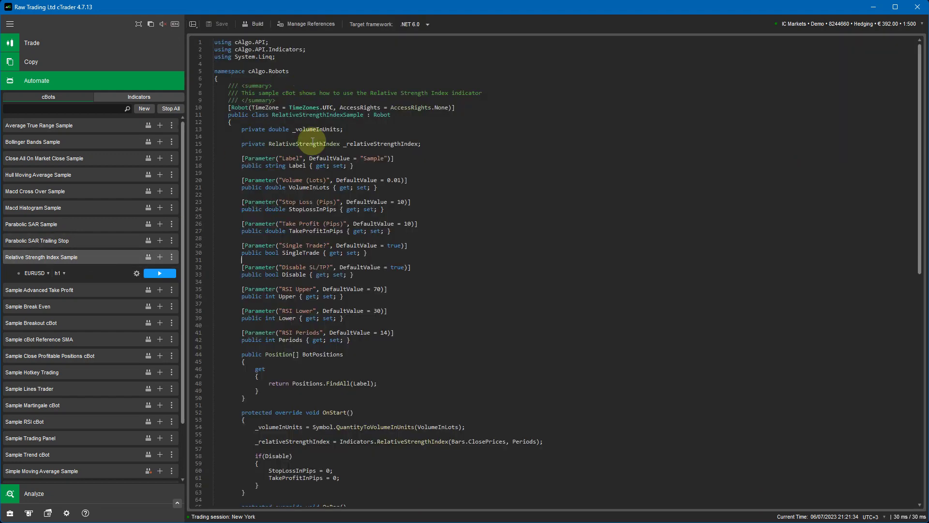
pyautogui.scroll(-11, 493, 439)
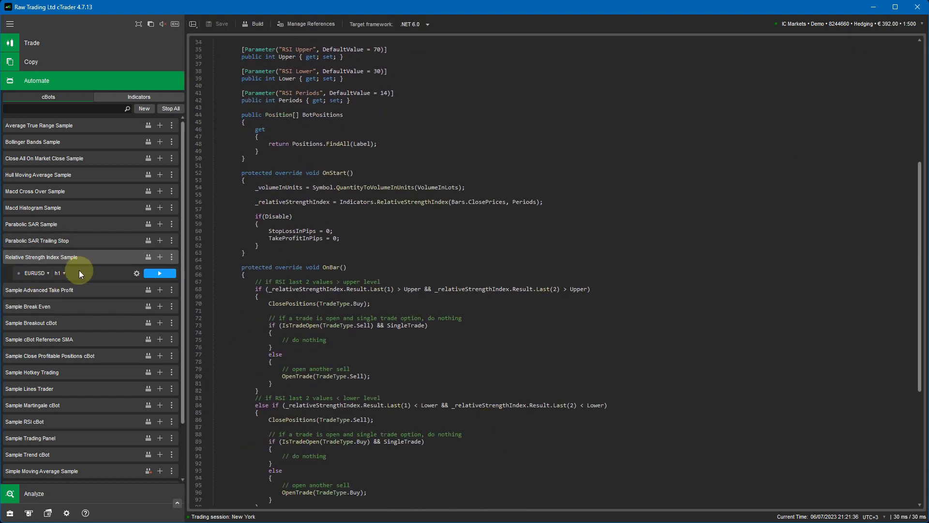
# Step: Return to the EURUSD h1 instance and open the save dialog for its parameter set, then dismiss it without saving
pyautogui.click(80, 272)
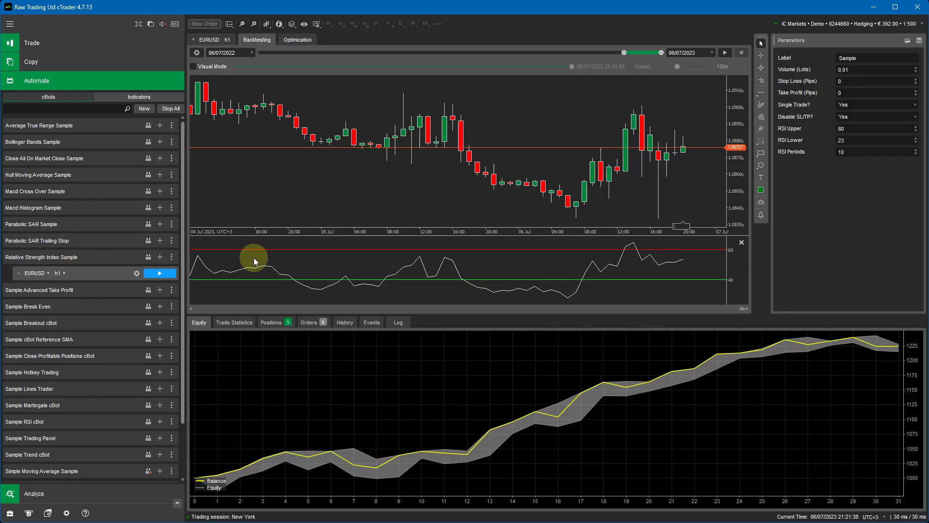
pyautogui.click(919, 41)
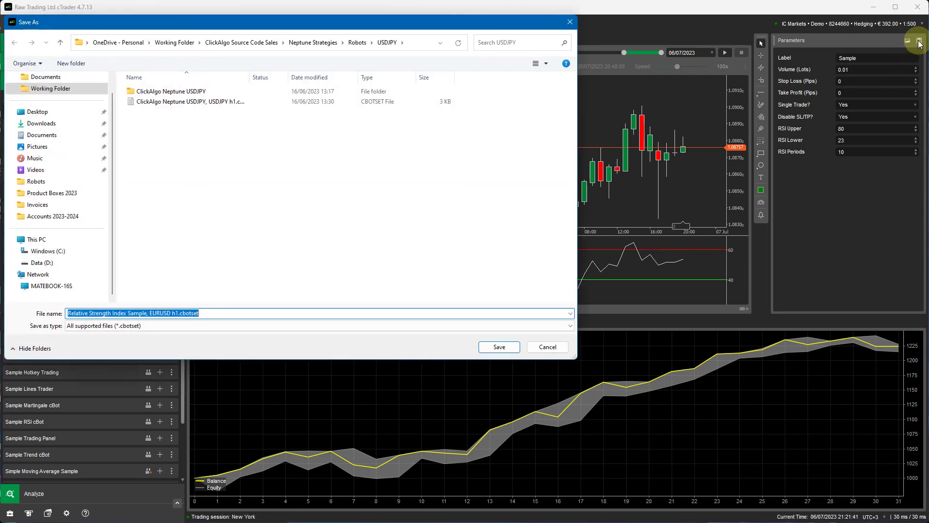
pyautogui.click(570, 23)
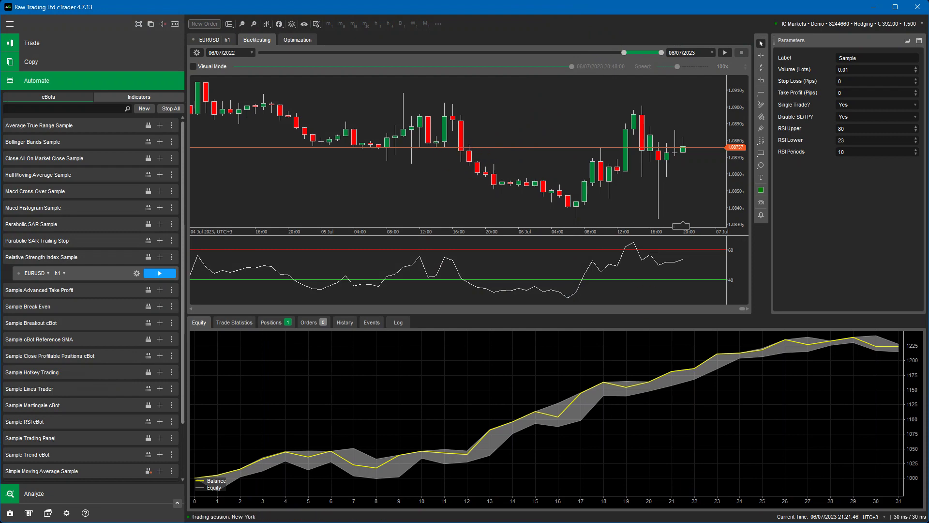
# Step: Switch to the ClickAlgo website in the browser and open the Relative Strength Index (RSI) cBot page from the cBot Starter Kits under Algorithmic Trading
pyautogui.hotkey('alt', 'Tab')
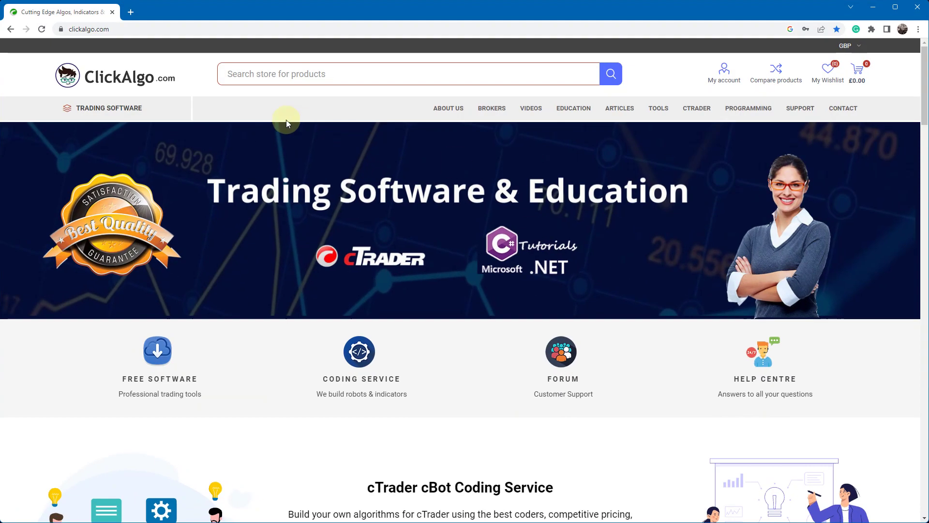
pyautogui.moveTo(124, 109)
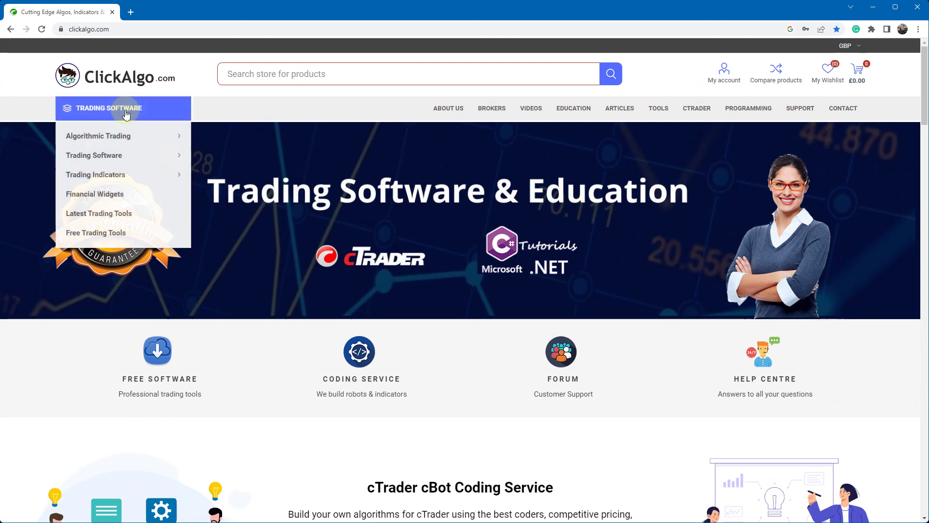
pyautogui.moveTo(121, 138)
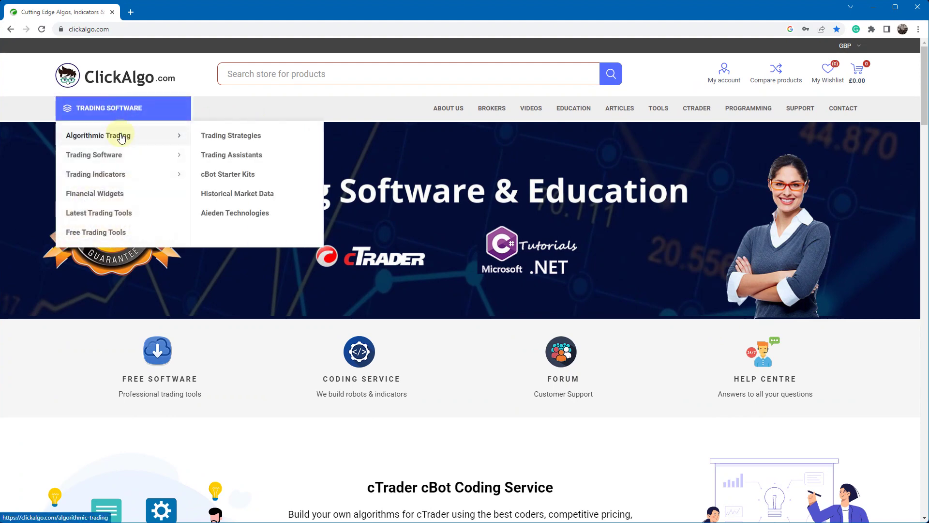
pyautogui.click(222, 177)
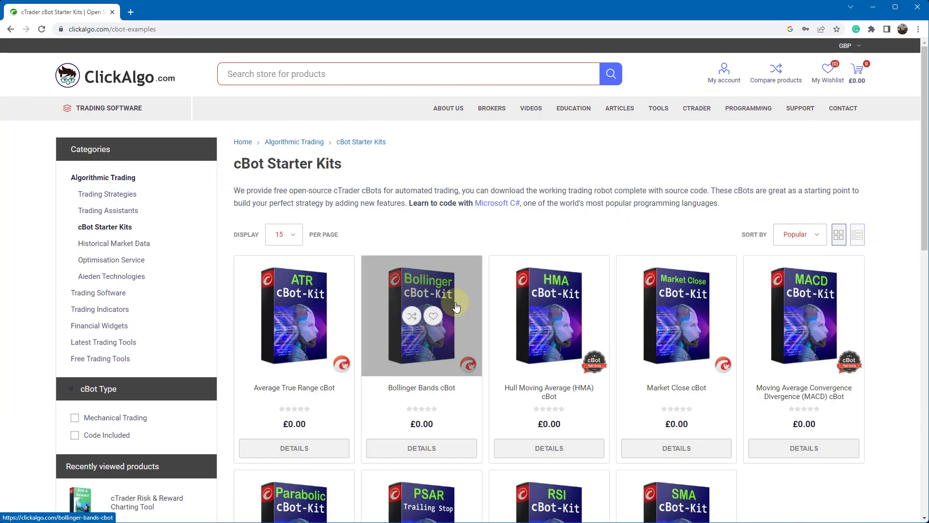
pyautogui.scroll(-2, 231, 280)
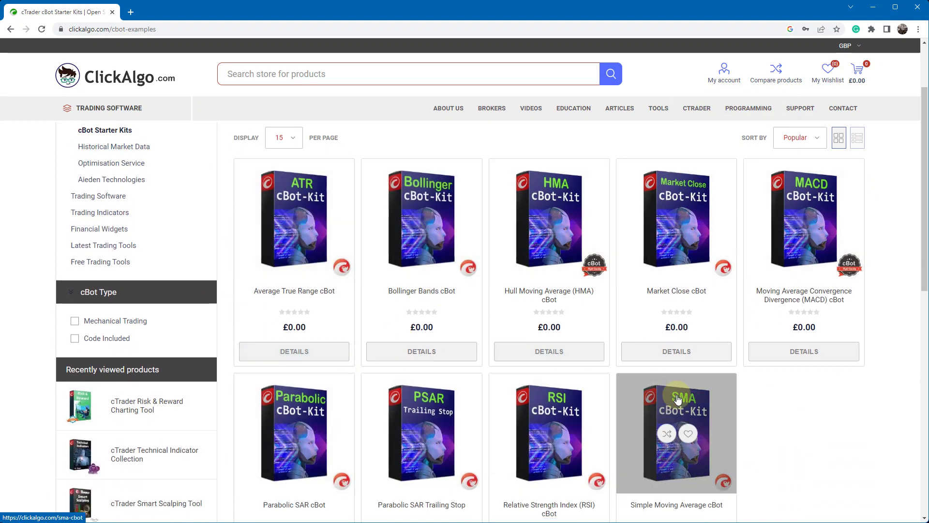
pyautogui.scroll(-2, 563, 398)
pyautogui.click(585, 303)
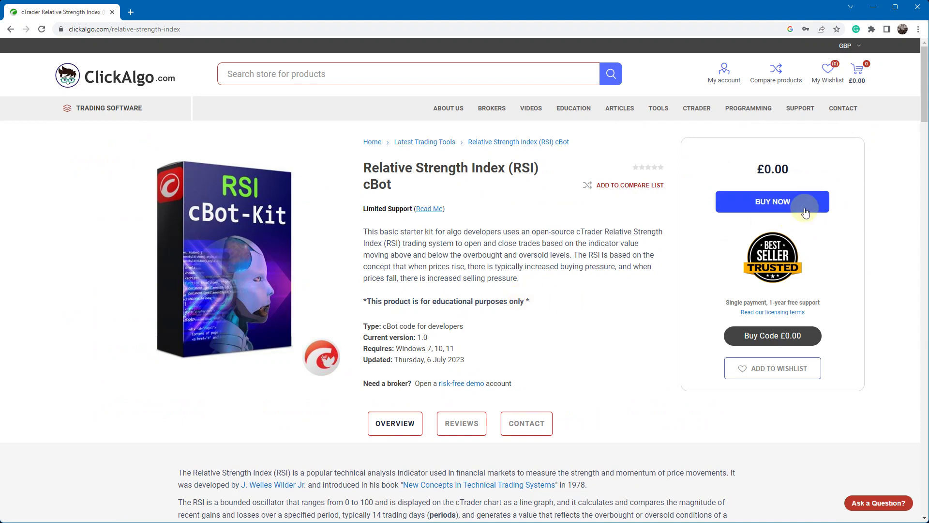
# Step: Examine the RSI cBot product page, covering its trade logic, source code guidance, learning resources and installation instructions, and return to its beginning
pyautogui.scroll(-3, 664, 245)
pyautogui.scroll(-8, 672, 294)
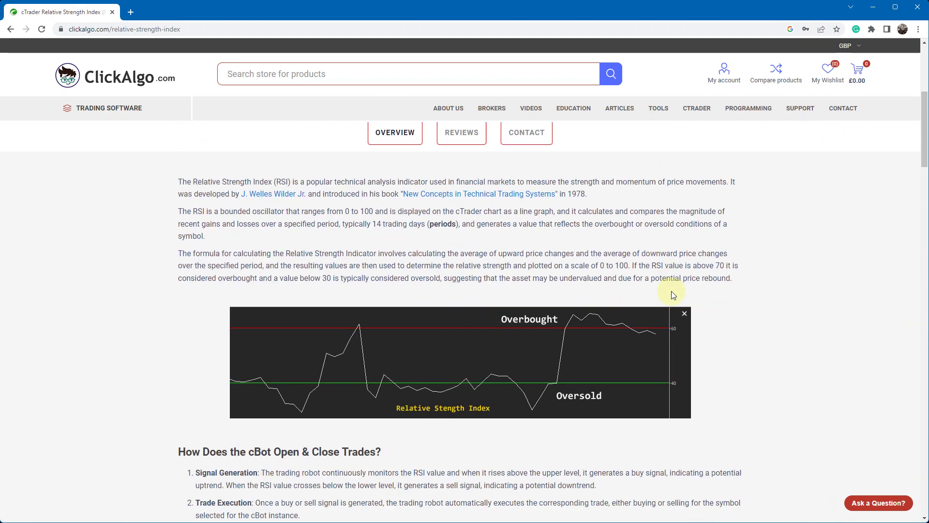
pyautogui.scroll(6, 669, 293)
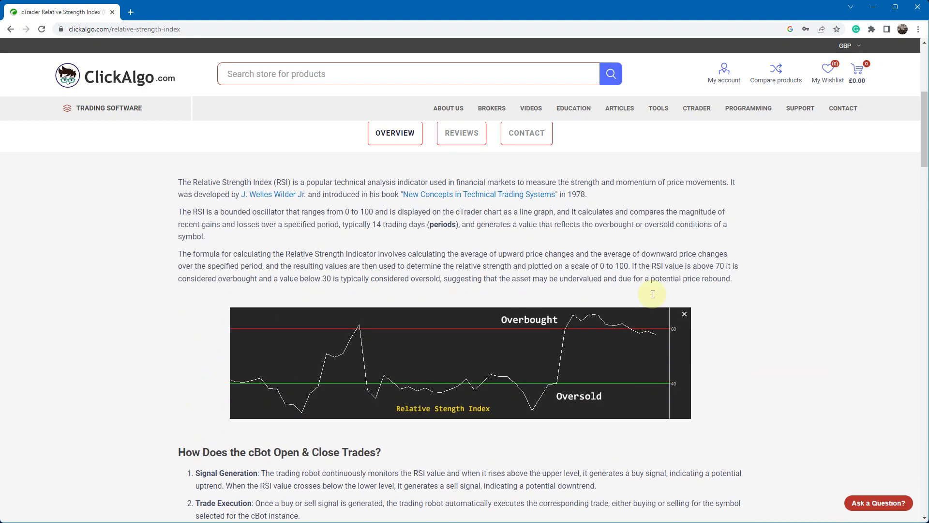
pyautogui.scroll(-1, 575, 279)
pyautogui.scroll(-8, 311, 332)
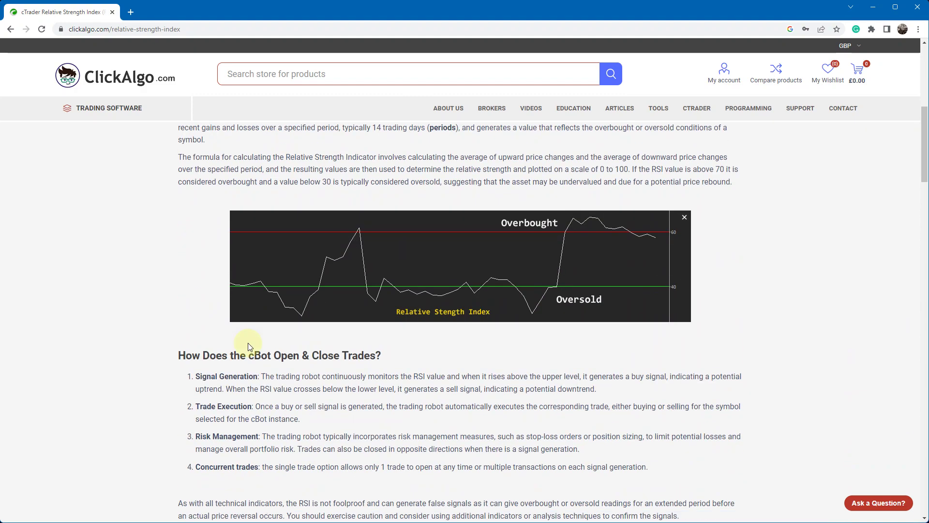
pyautogui.scroll(-6, 323, 338)
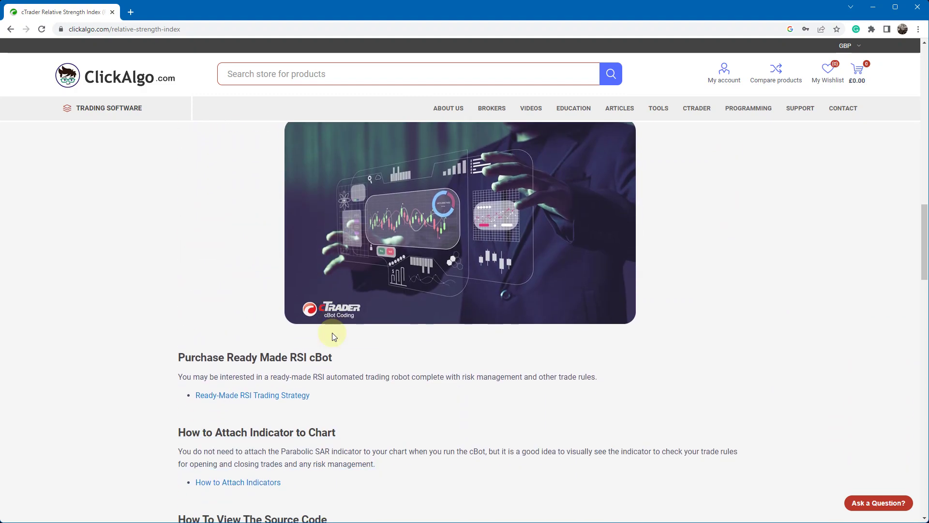
pyautogui.scroll(3, 332, 332)
pyautogui.scroll(-6, 332, 335)
pyautogui.scroll(-2, 331, 335)
pyautogui.scroll(1, 331, 335)
pyautogui.scroll(-3, 332, 335)
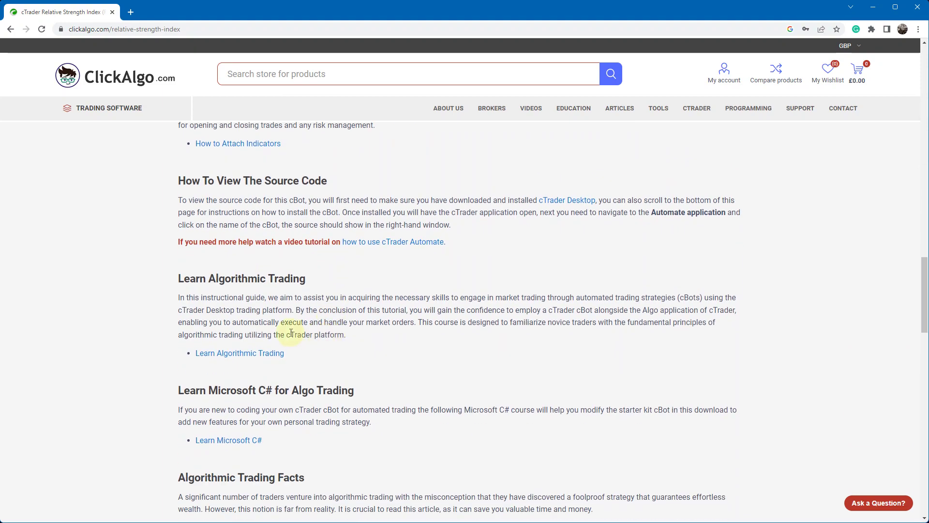
pyautogui.scroll(-4, 329, 334)
pyautogui.scroll(-2, 290, 336)
pyautogui.scroll(1, 273, 347)
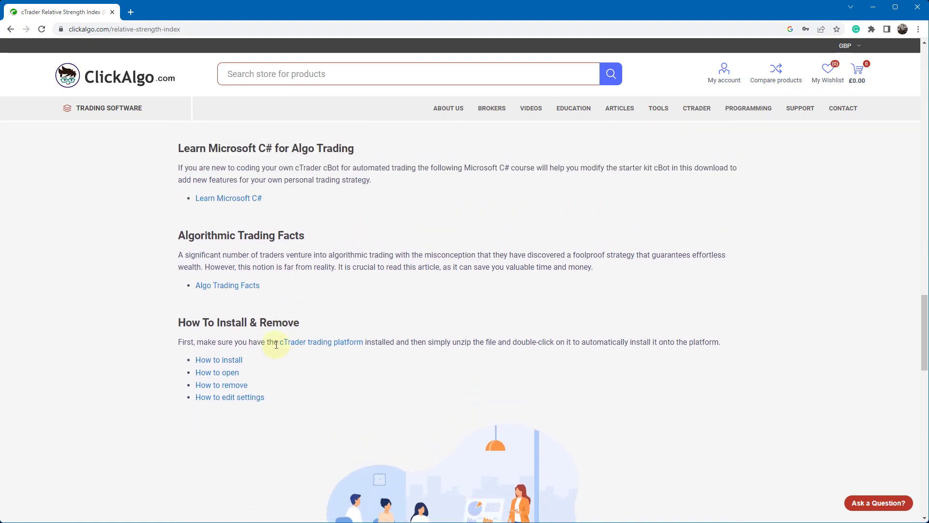
pyautogui.press('Home')
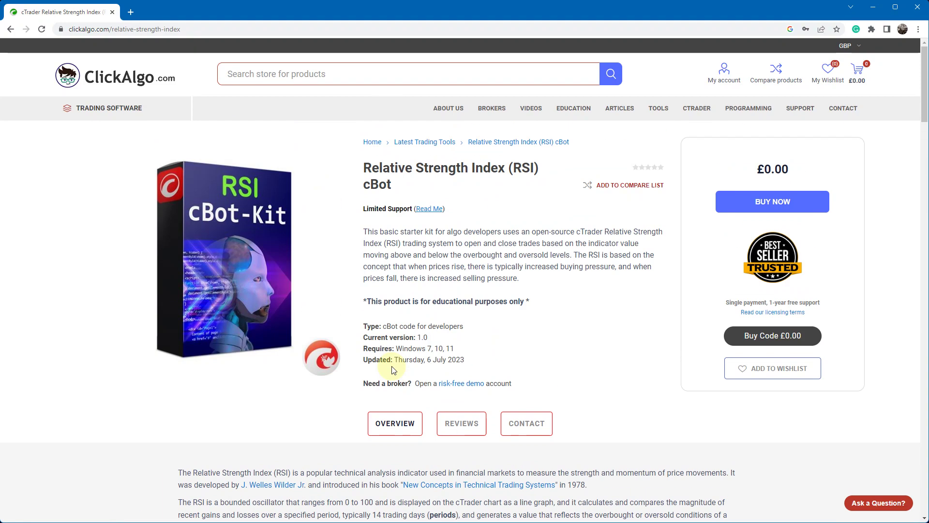